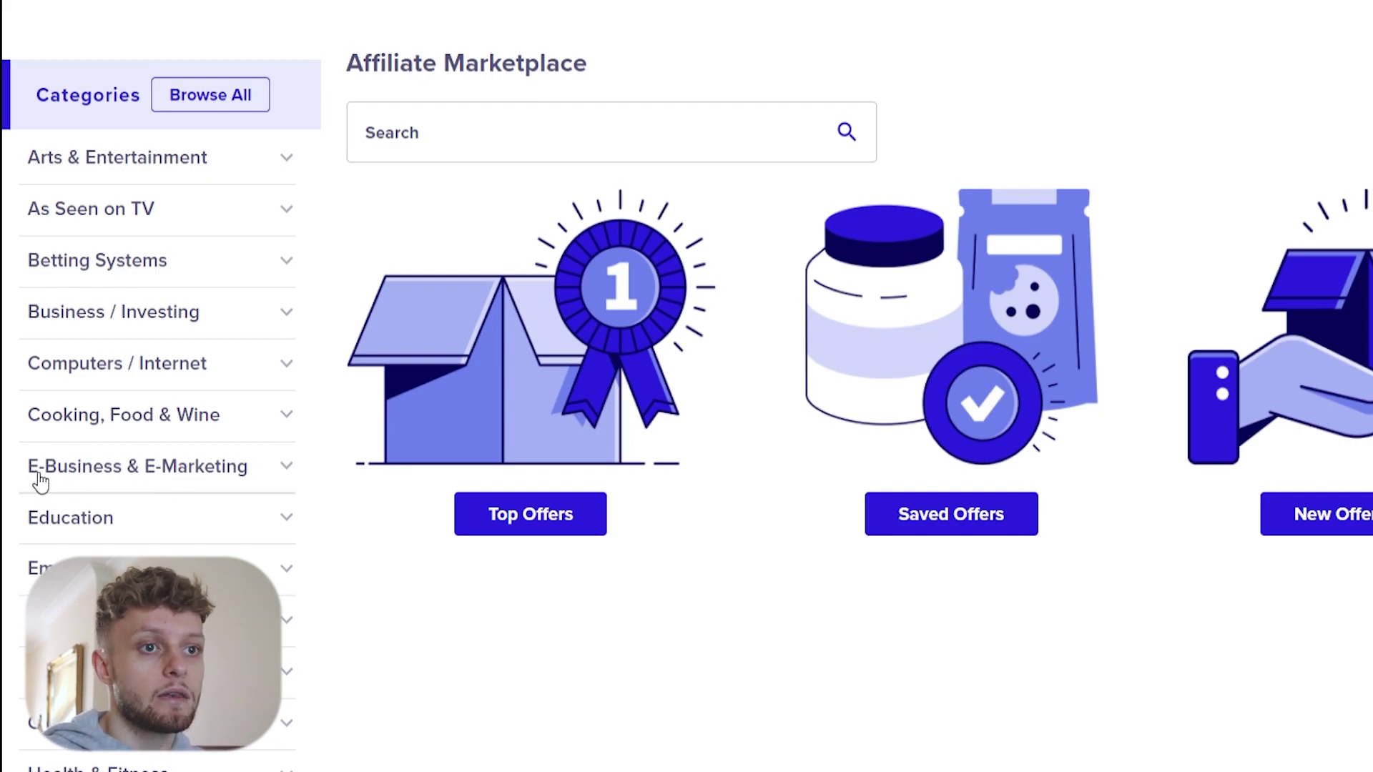
# Step: List all affiliate offers in the E-Business & E-Marketing category
pyautogui.click(286, 466)
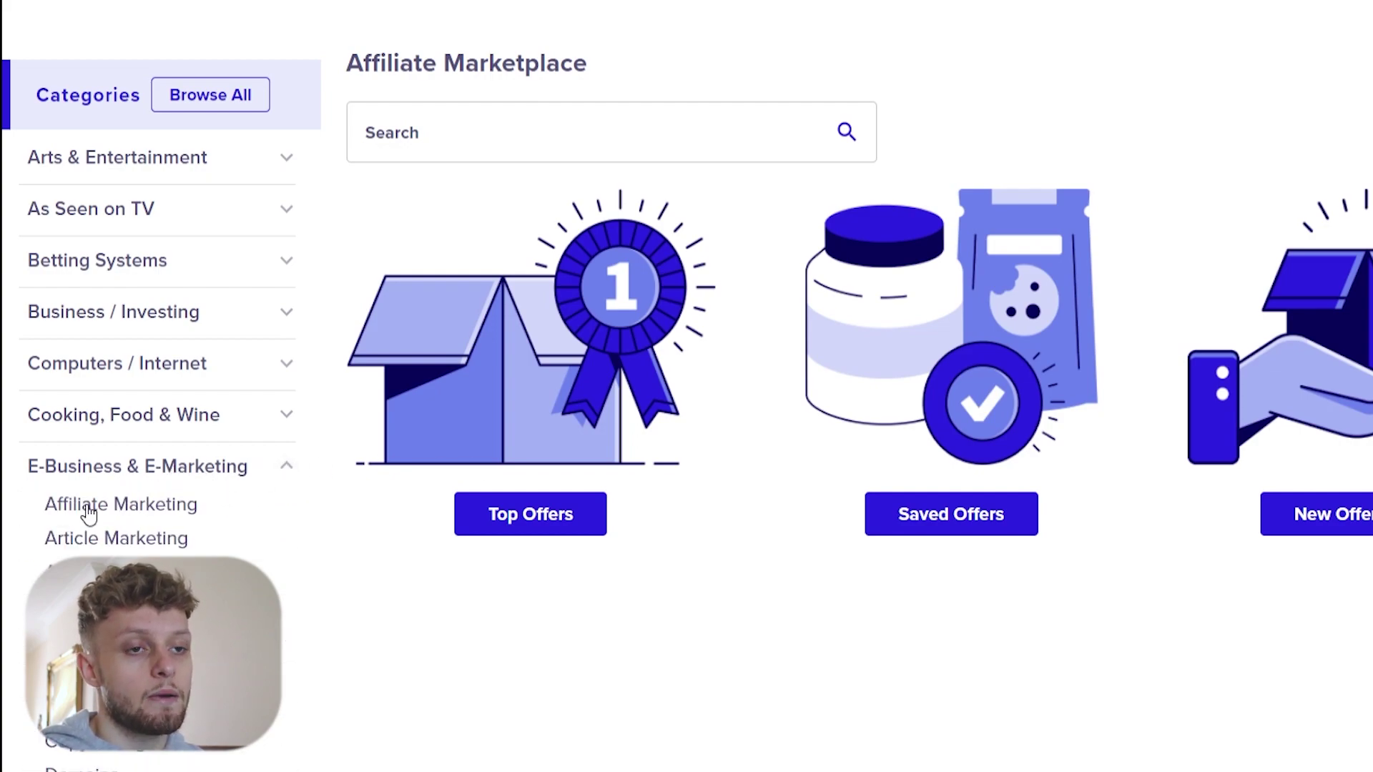
pyautogui.scroll(-5, 93, 507)
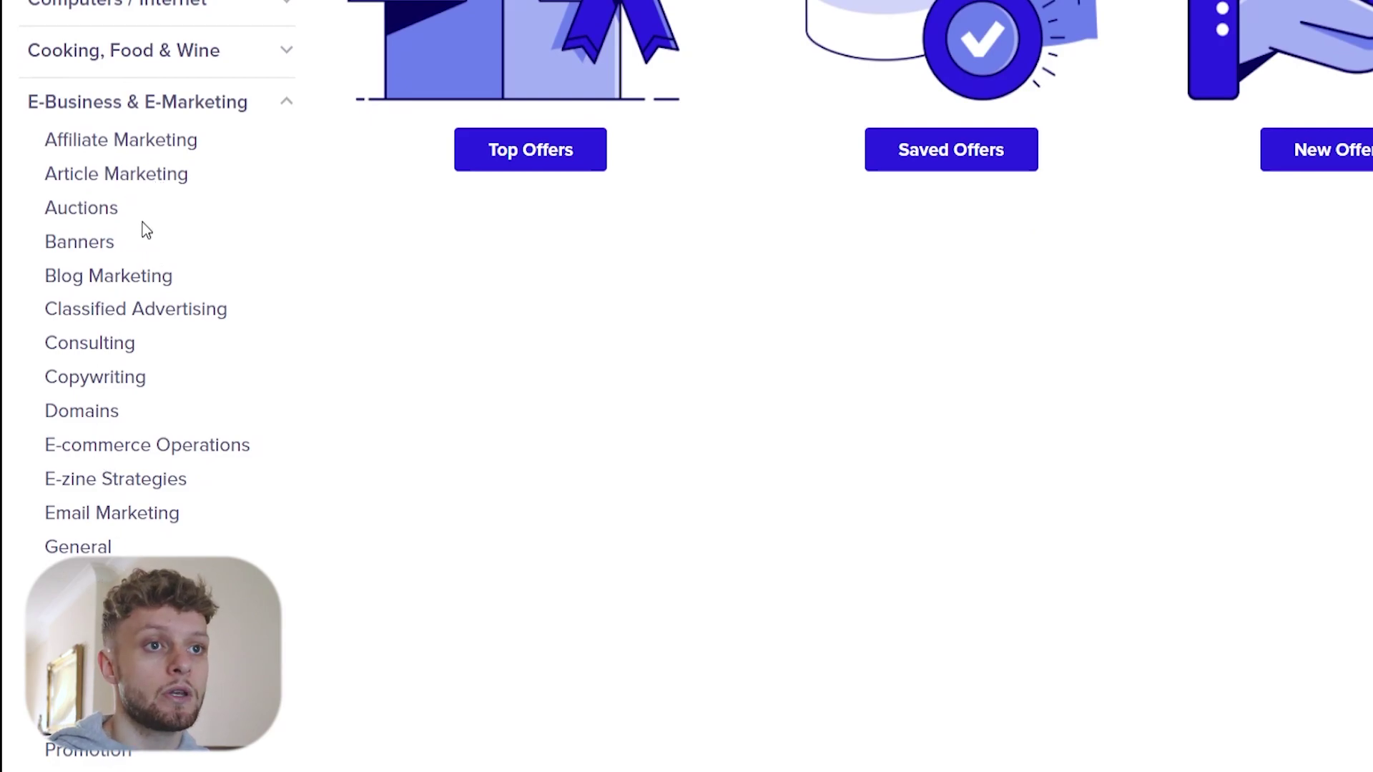
pyautogui.click(111, 109)
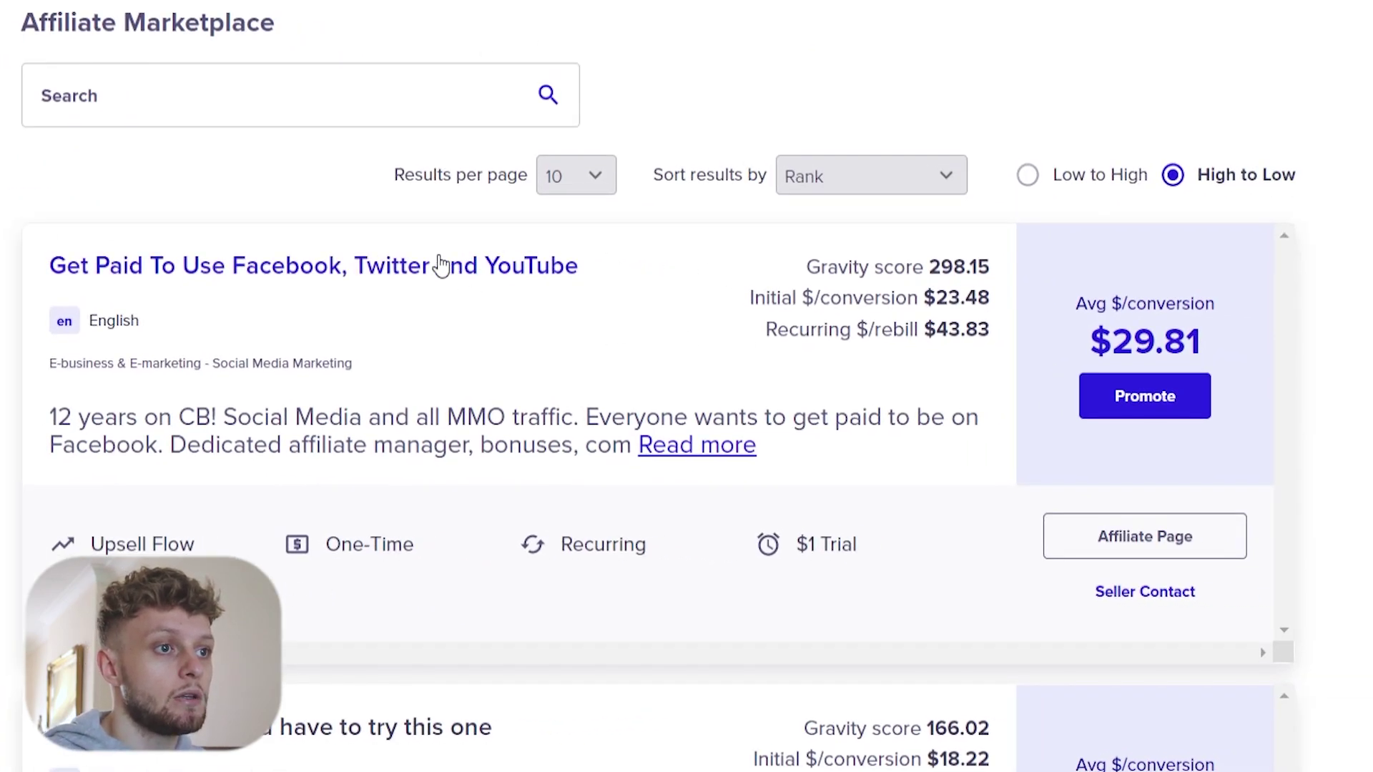
# Step: Examine the top-ranked offers, comparing their average payout per conversion and $1 trial terms
pyautogui.scroll(-2, 558, 300)
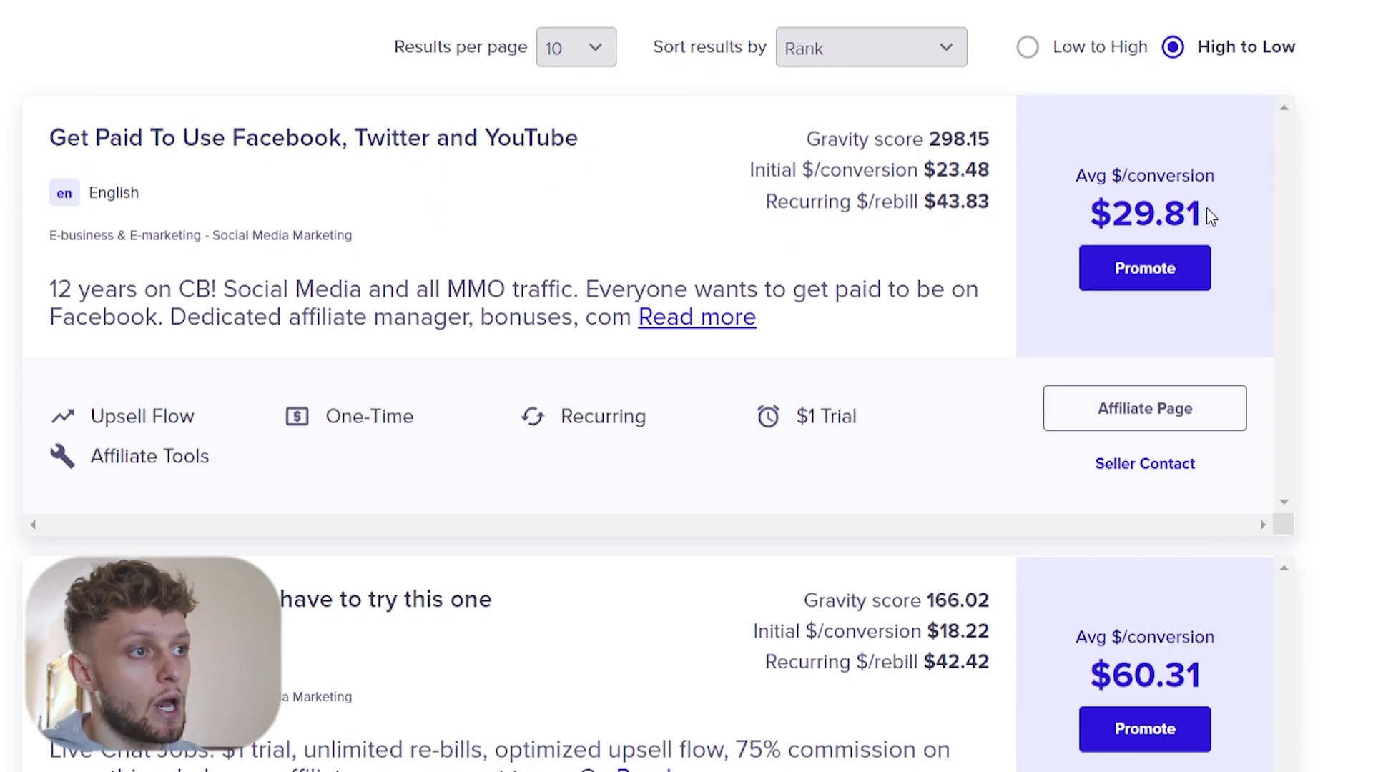
pyautogui.moveTo(1104, 207); pyautogui.dragTo(1208, 223)
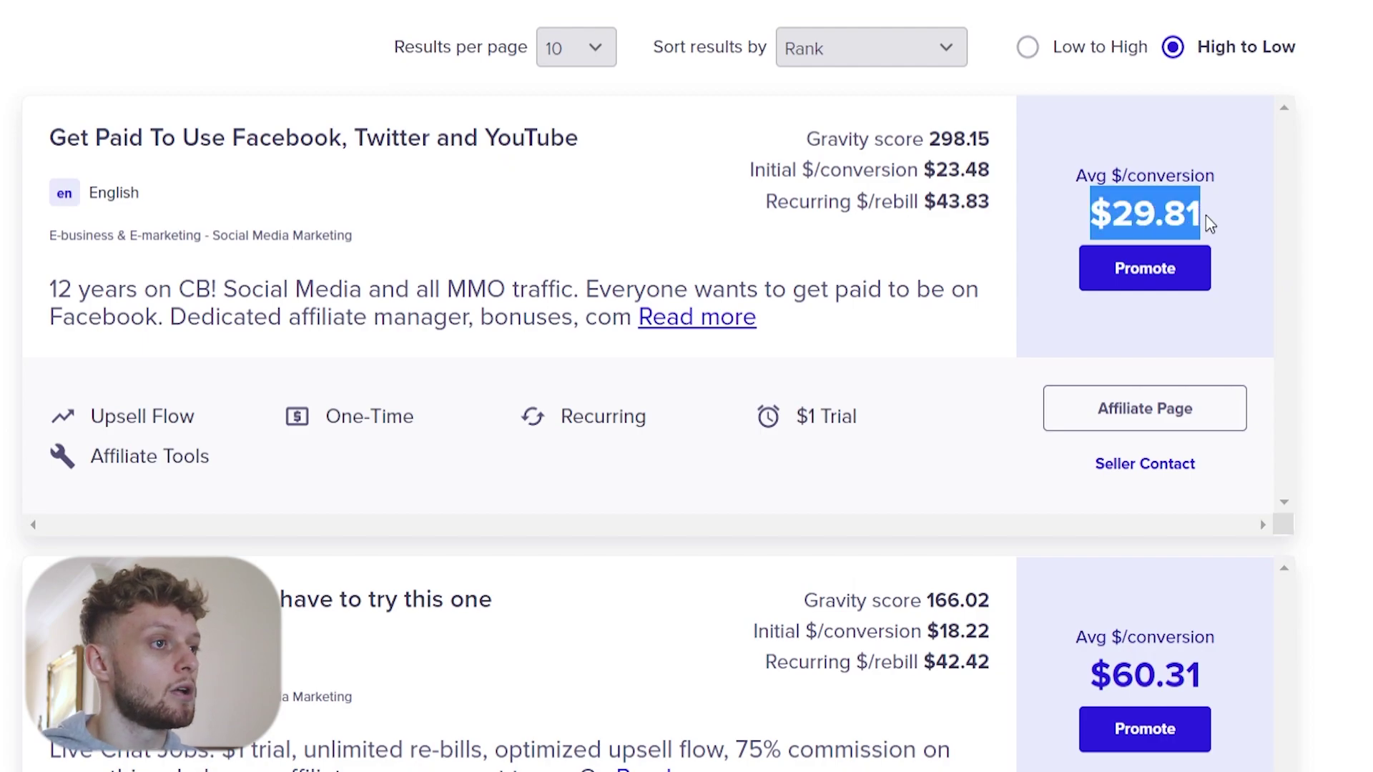
pyautogui.click(1212, 224)
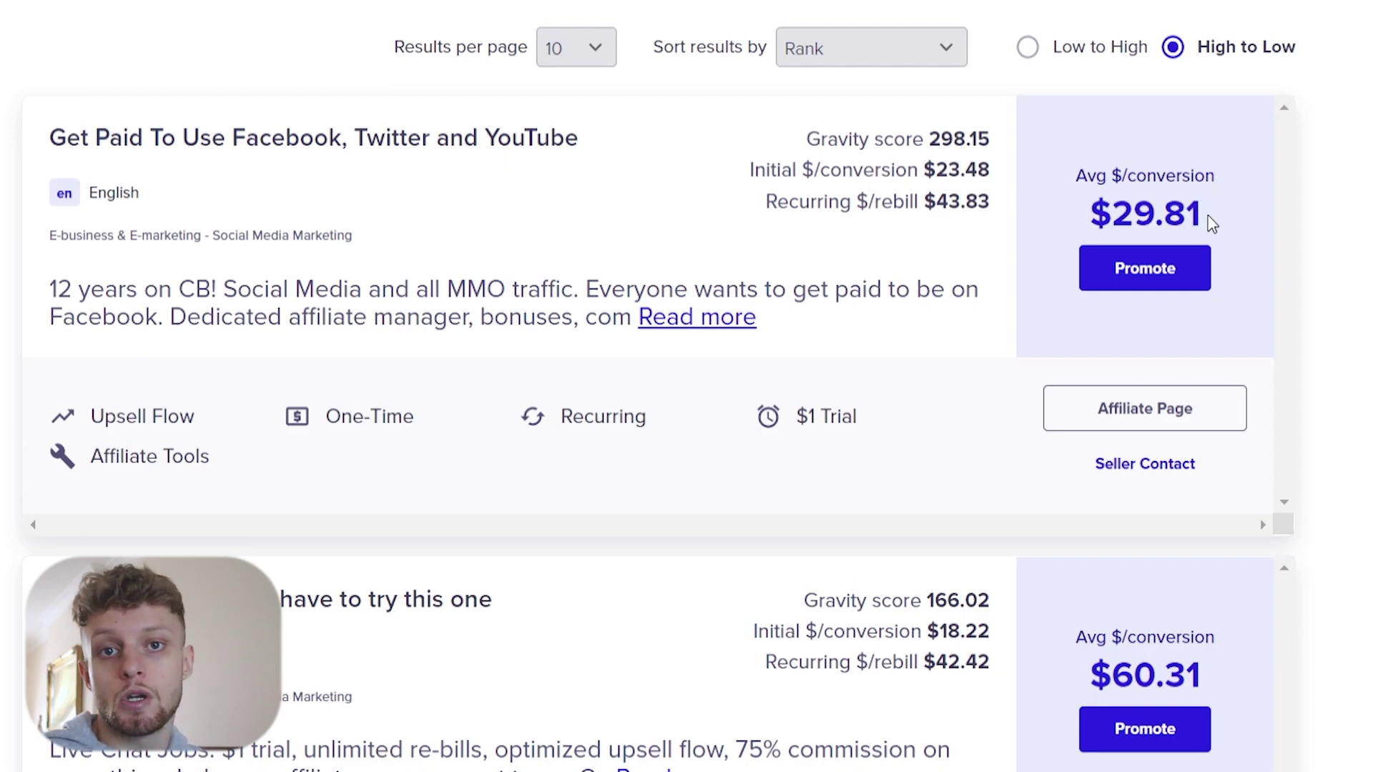
pyautogui.moveTo(886, 419); pyautogui.dragTo(793, 418)
pyautogui.click(842, 297)
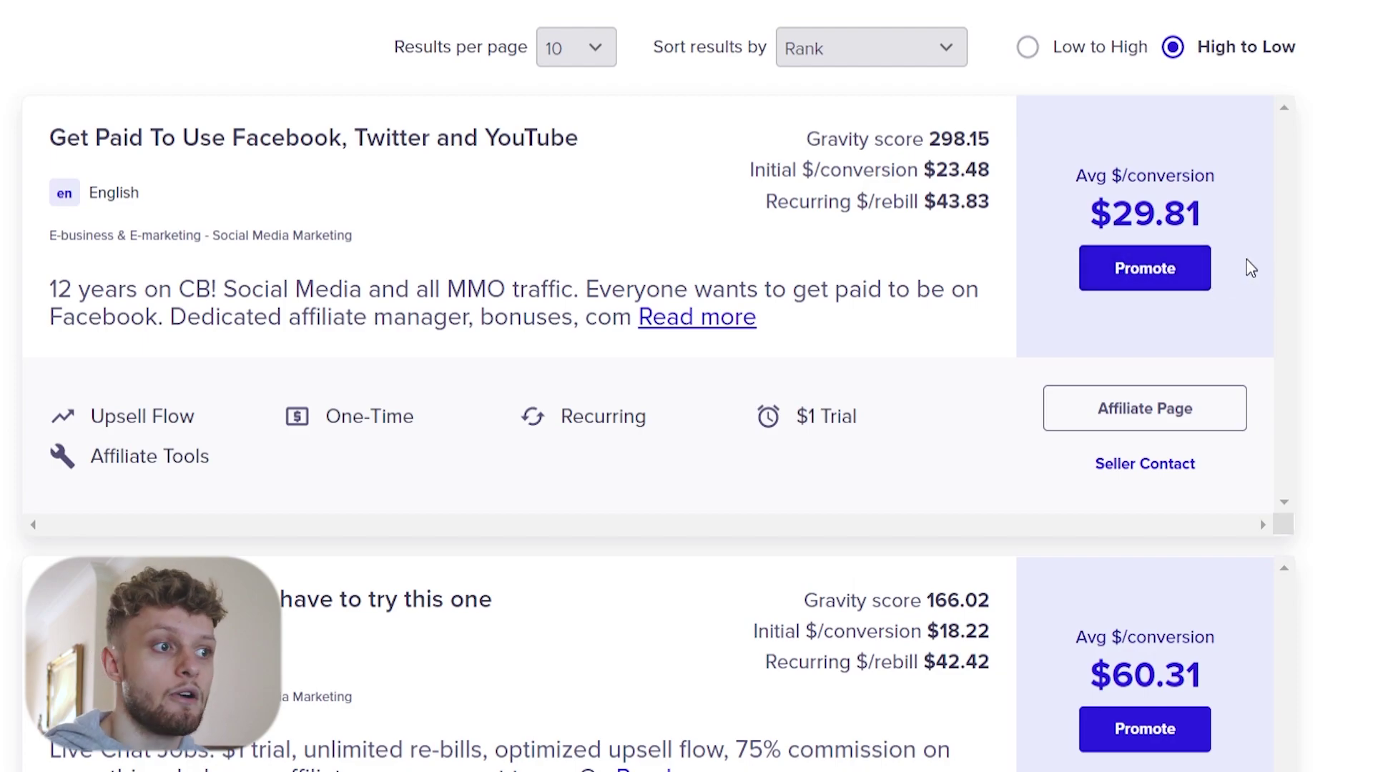
pyautogui.scroll(-3, 1363, 272)
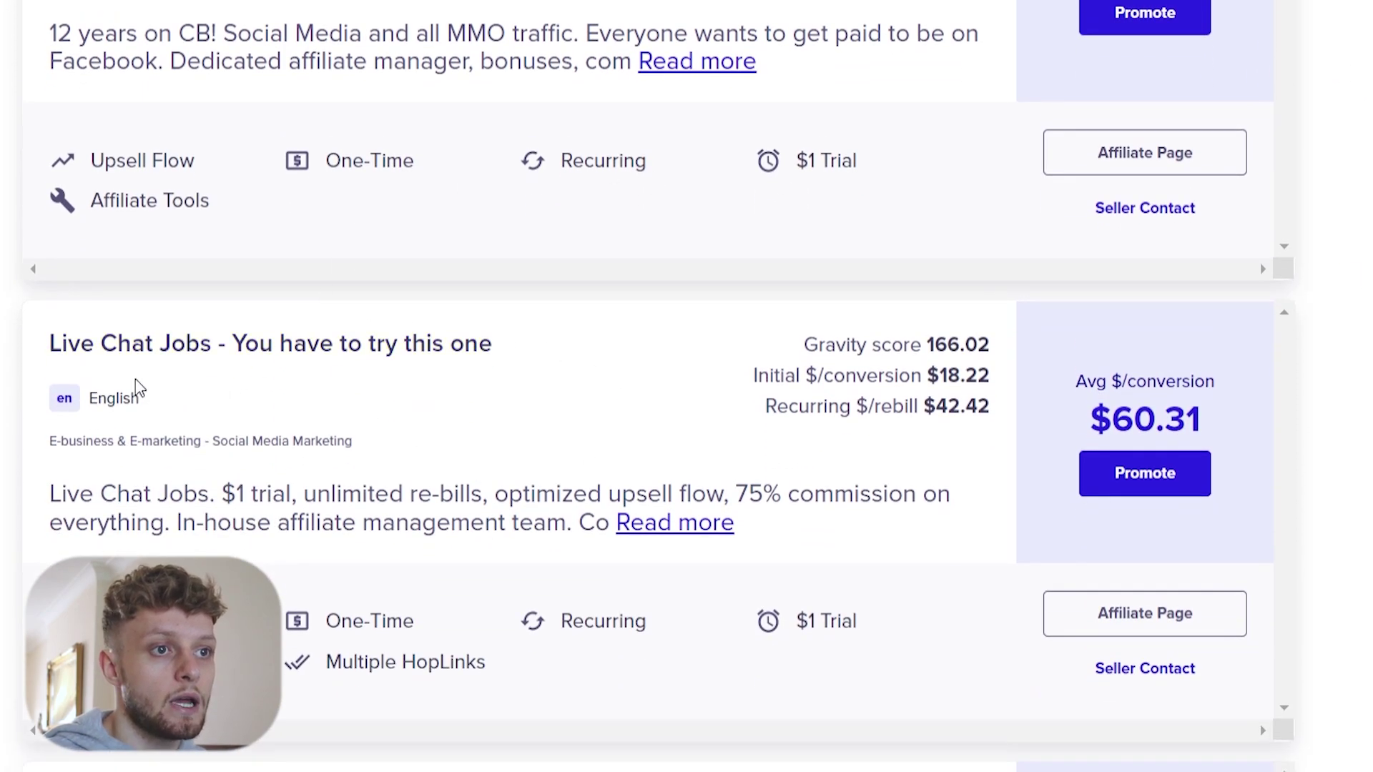
pyautogui.moveTo(851, 614); pyautogui.dragTo(790, 620)
pyautogui.click(797, 619)
pyautogui.moveTo(1194, 406); pyautogui.dragTo(1093, 413)
pyautogui.click(1160, 362)
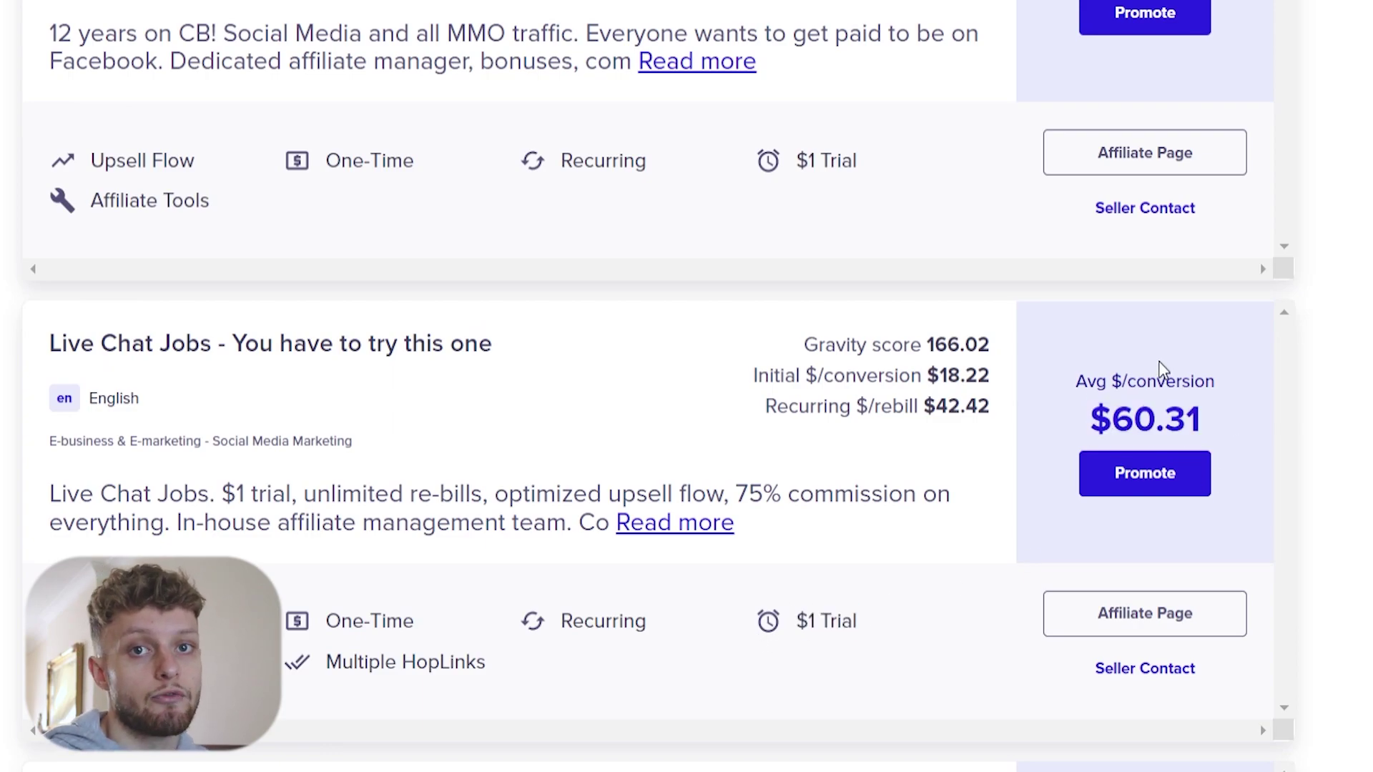
pyautogui.scroll(-5, 1159, 370)
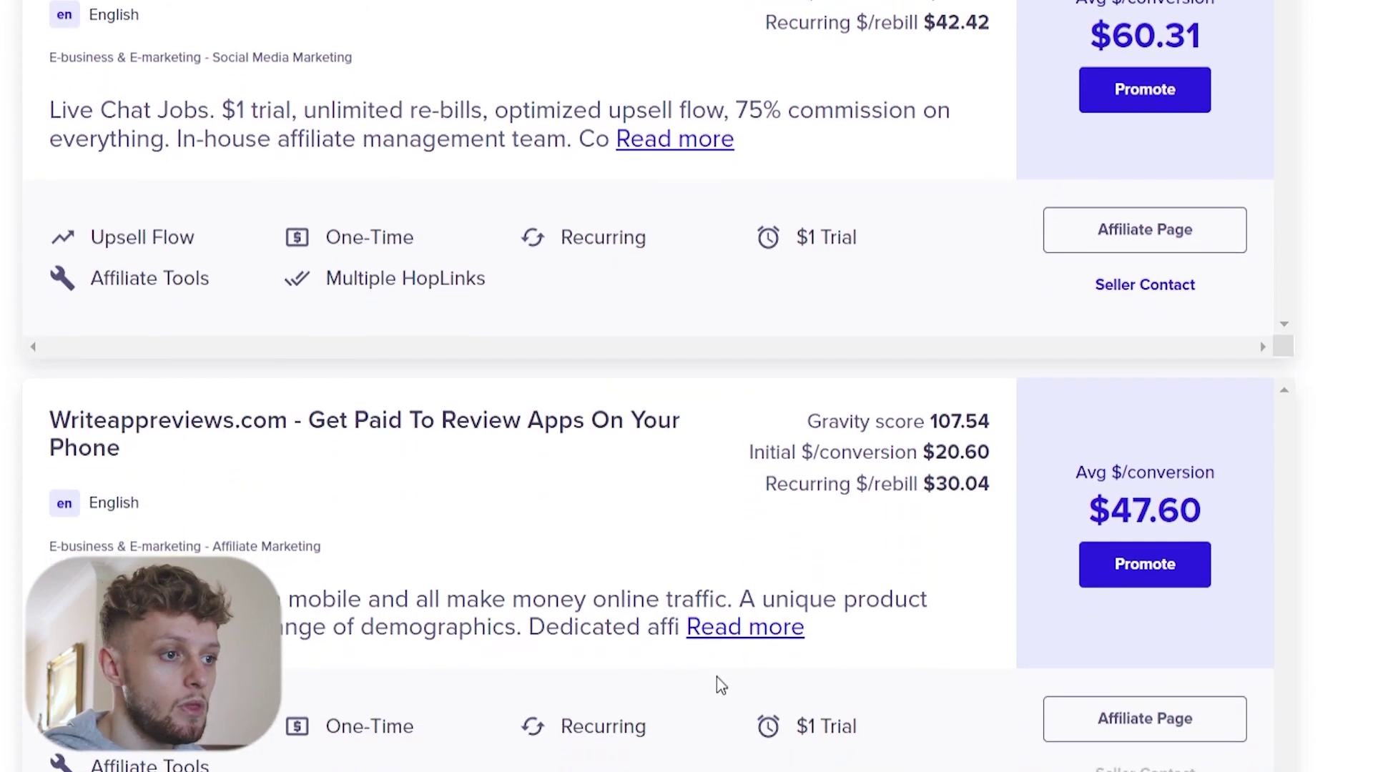
pyautogui.scroll(-2, 513, 510)
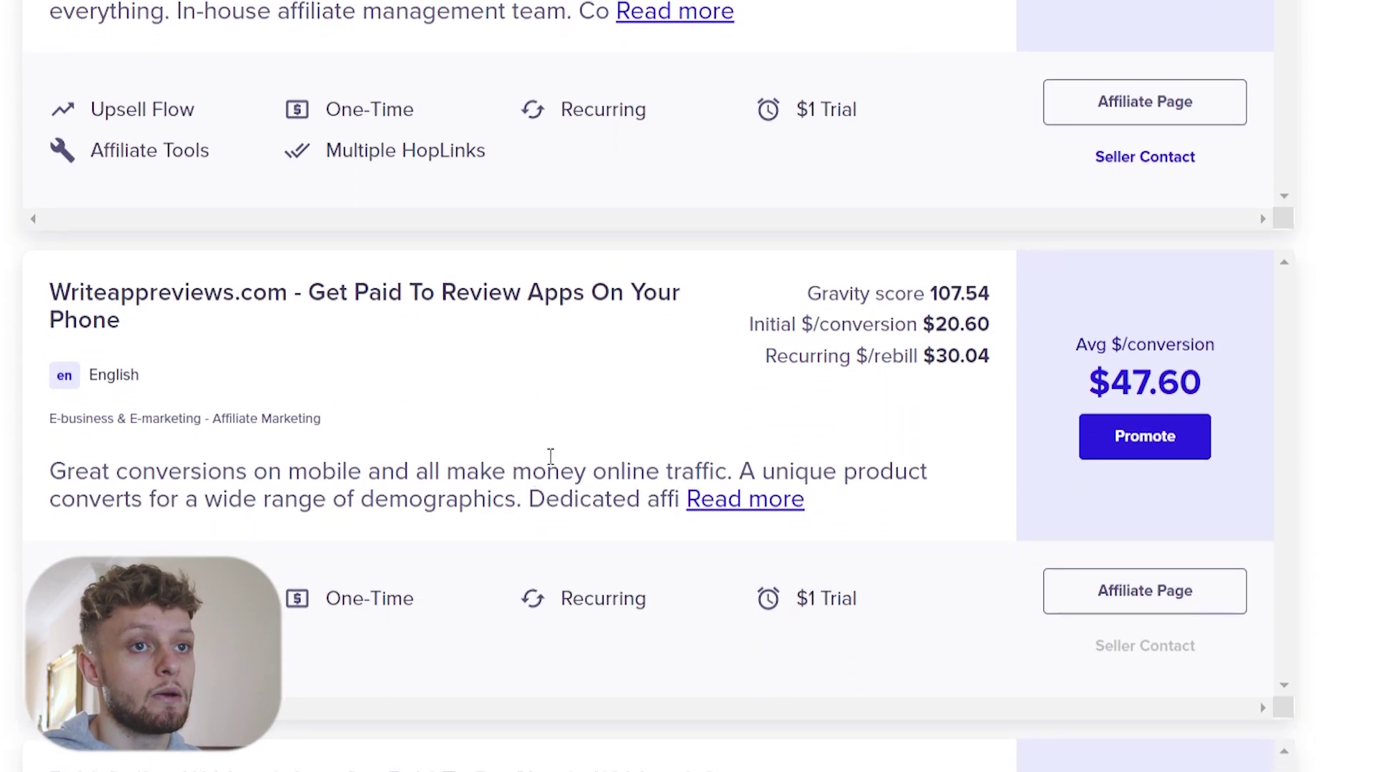
# Step: Create a HopLink for the "Get Paid To Use Facebook, Twitter and YouTube" offer using the account nickname, without a tracking ID
pyautogui.scroll(7, 544, 444)
pyautogui.scroll(2, 323, 172)
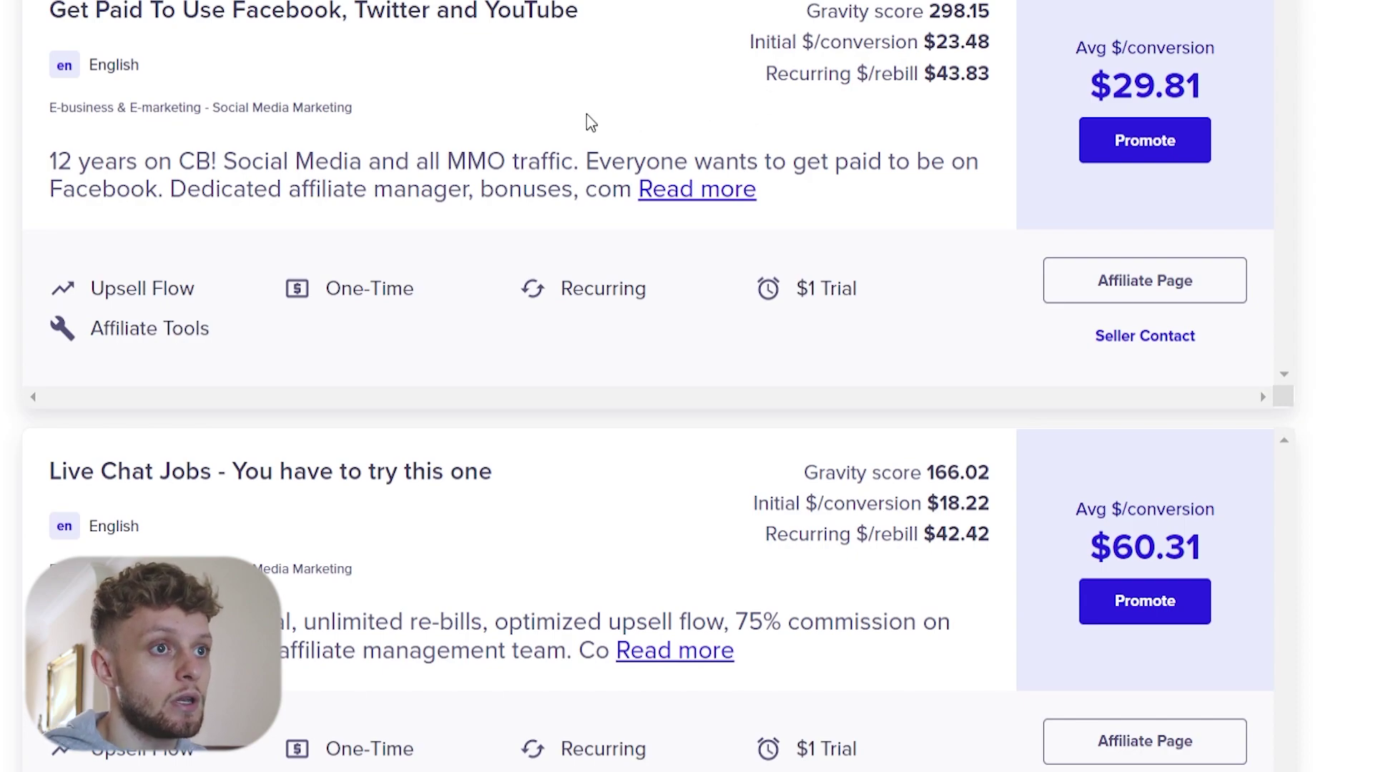
pyautogui.scroll(1, 593, 122)
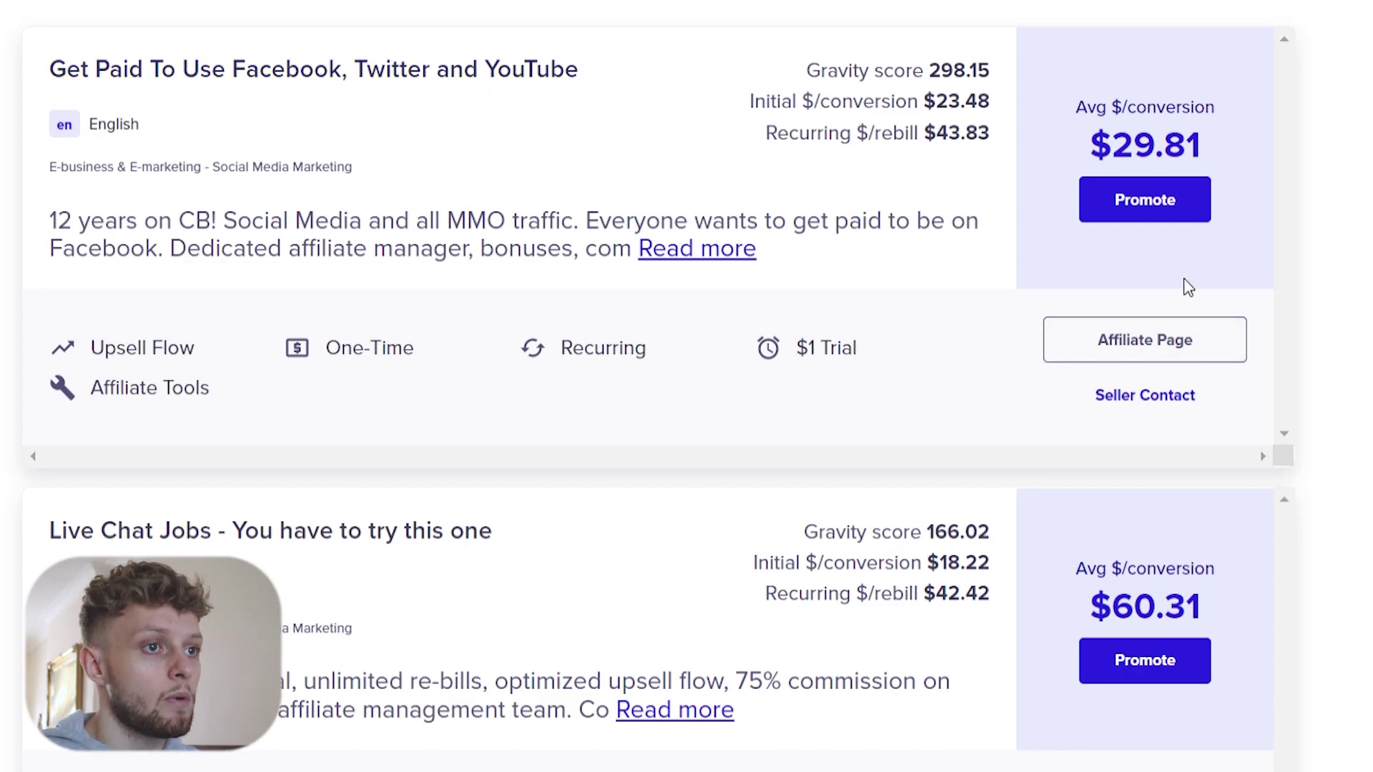
pyautogui.click(1144, 200)
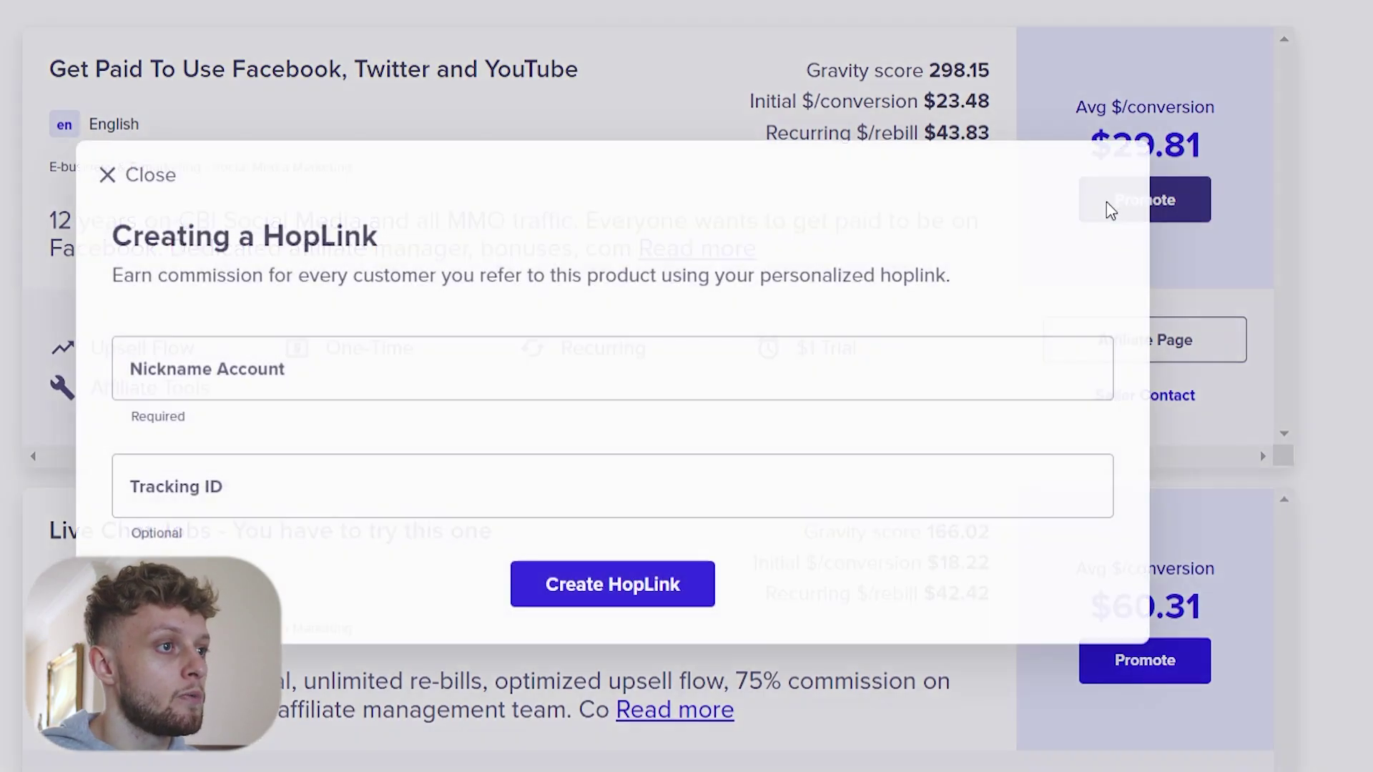
pyautogui.click(313, 377)
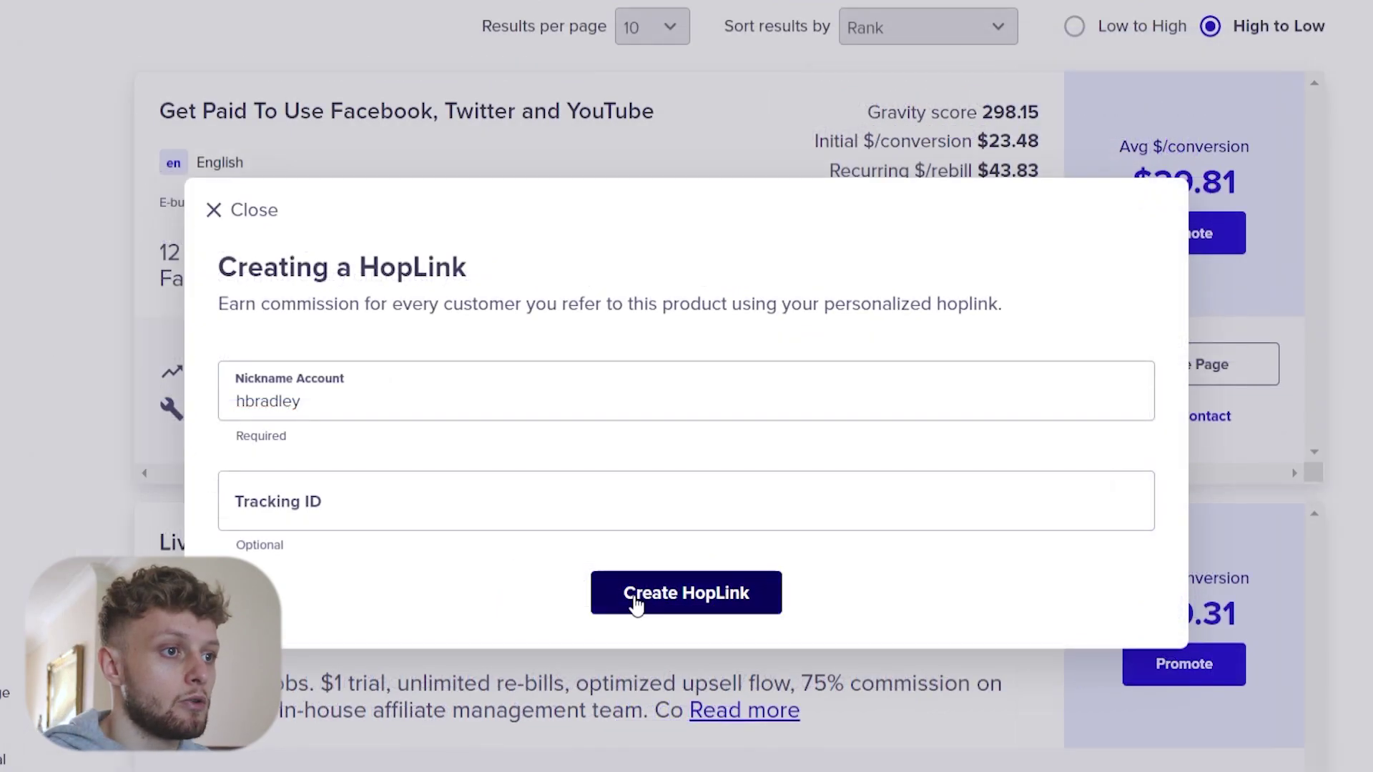
pyautogui.click(637, 599)
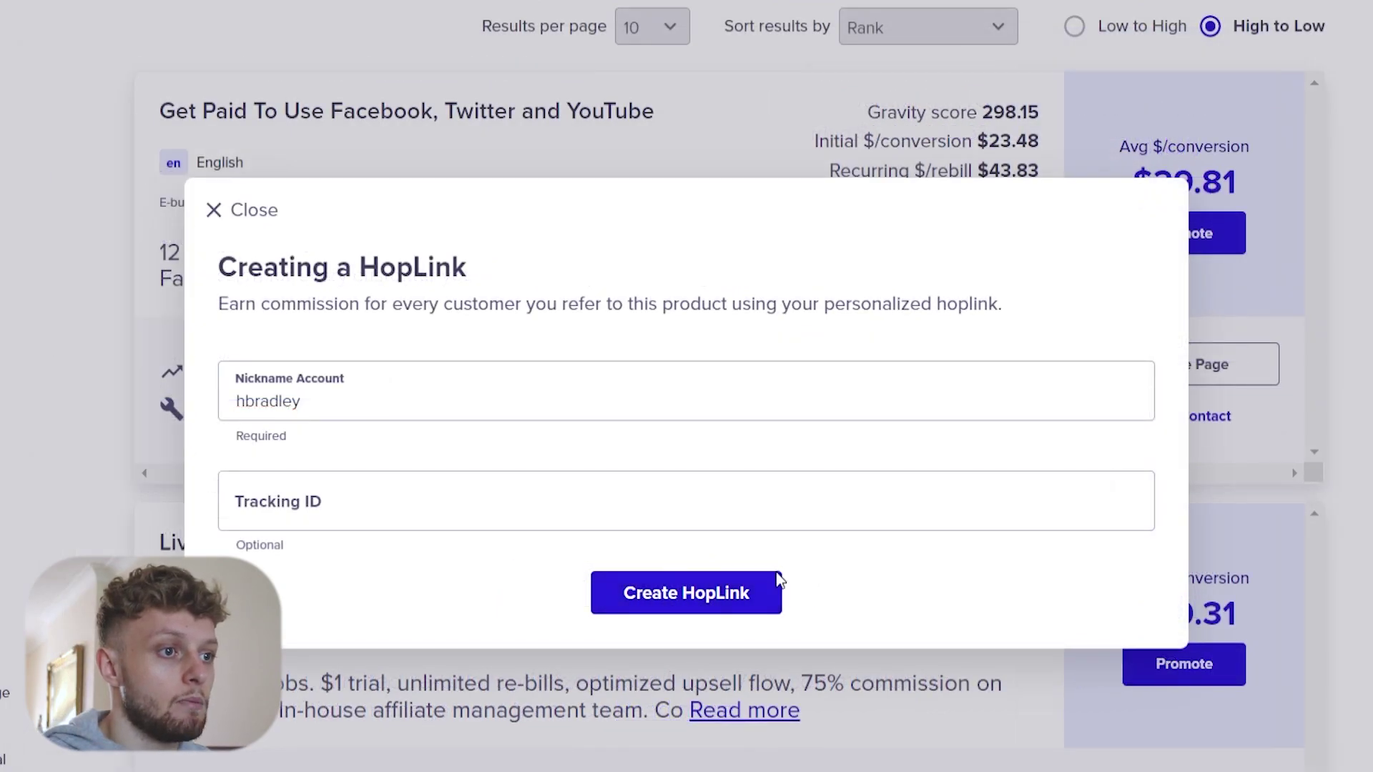
# Step: Copy the generated HopLink to the clipboard
pyautogui.moveTo(744, 641); pyautogui.dragTo(282, 644)
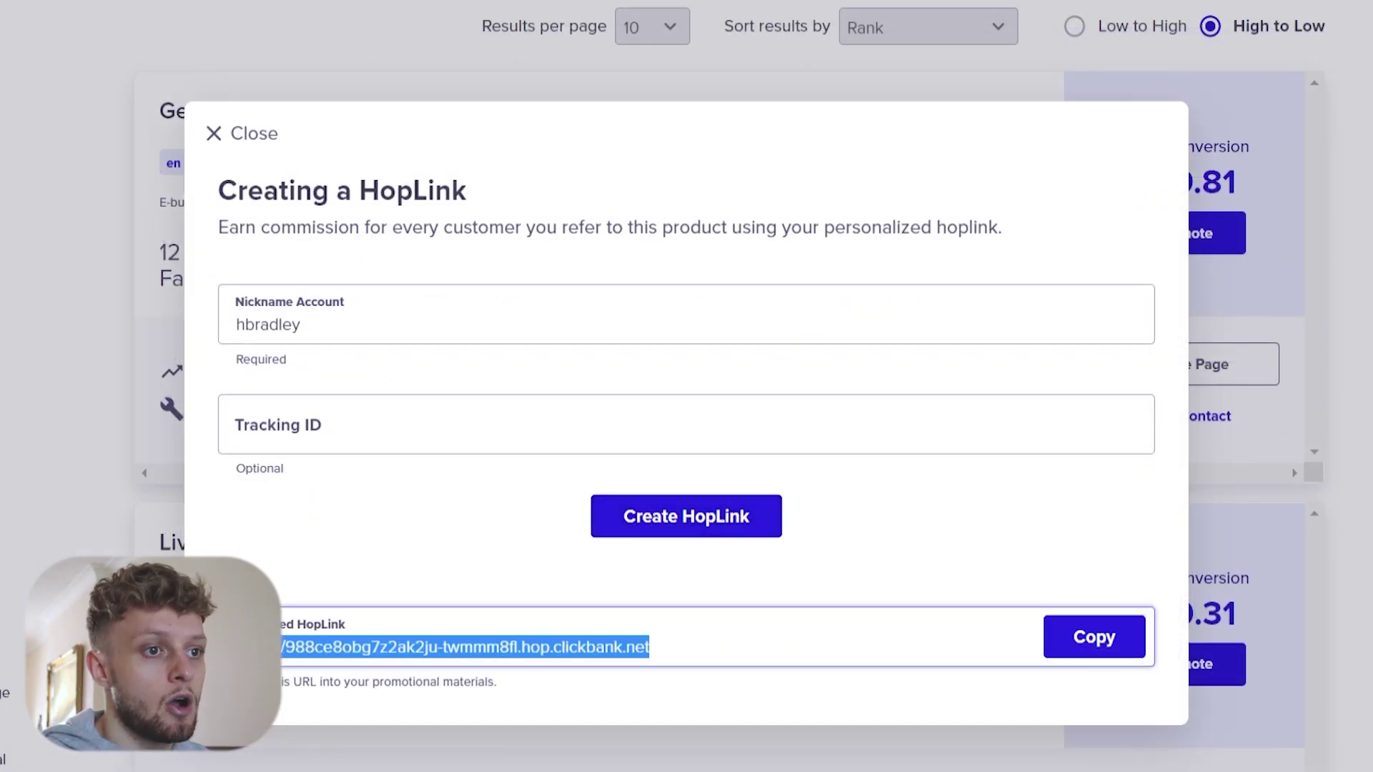
pyautogui.click(289, 587)
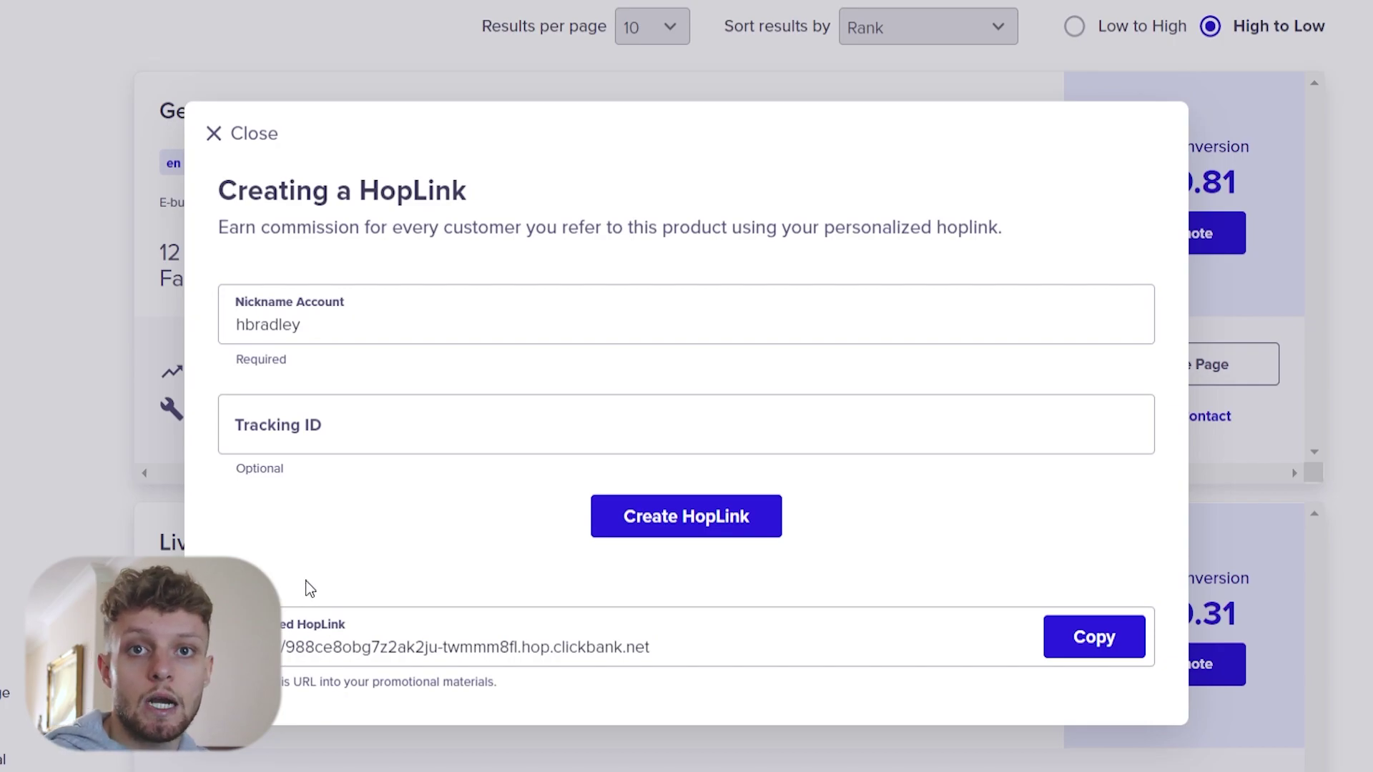
pyautogui.click(1080, 643)
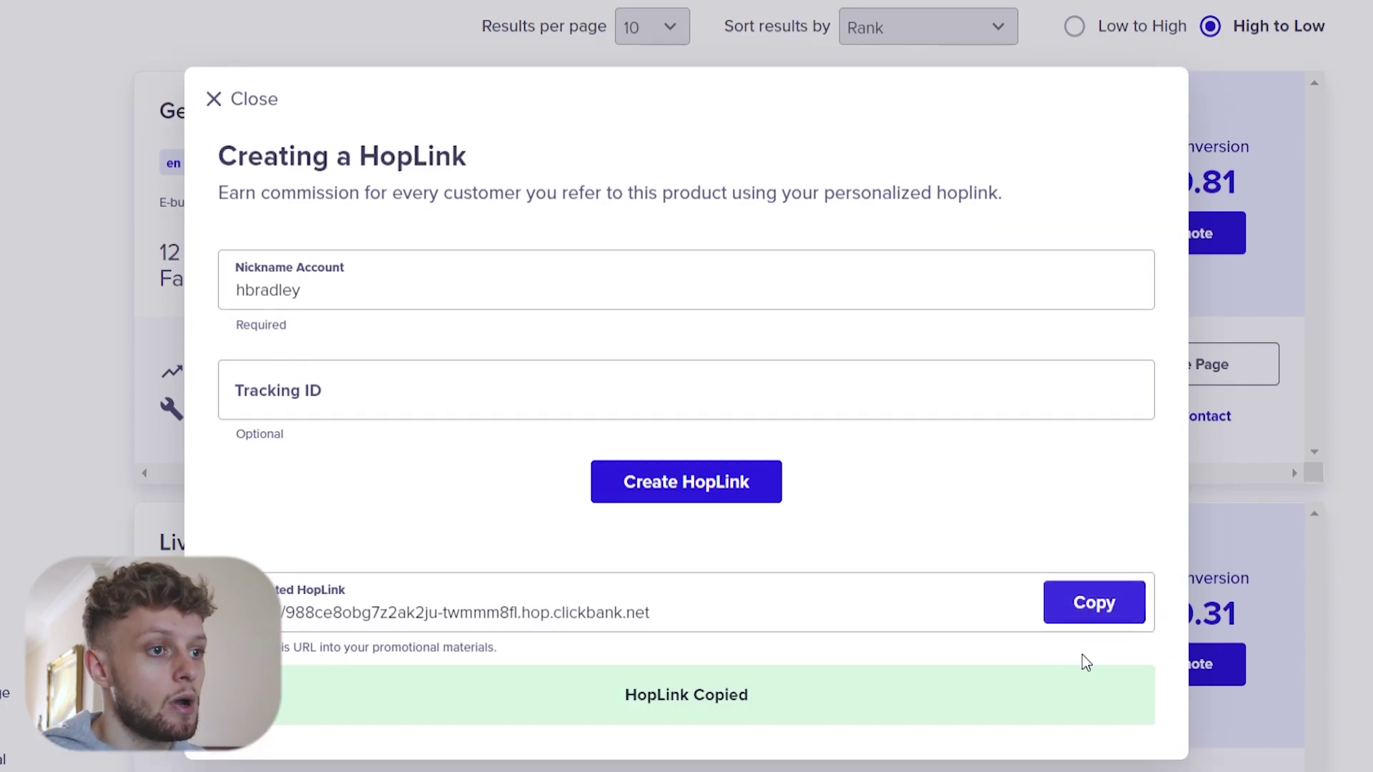
# Step: Switch to TinyURL and paste the copied HopLink as the long URL
pyautogui.click(1351, 228)
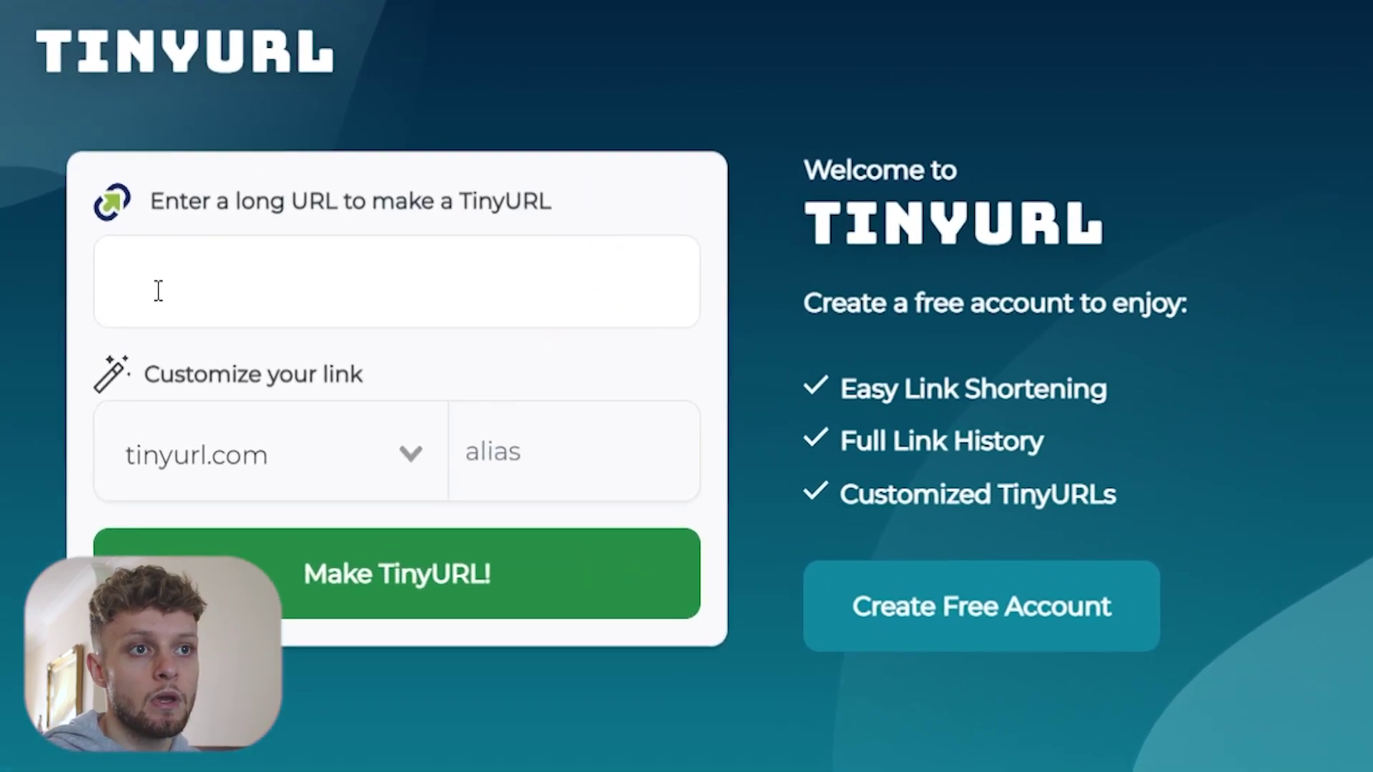
pyautogui.rightClick(118, 221)
pyautogui.click(215, 538)
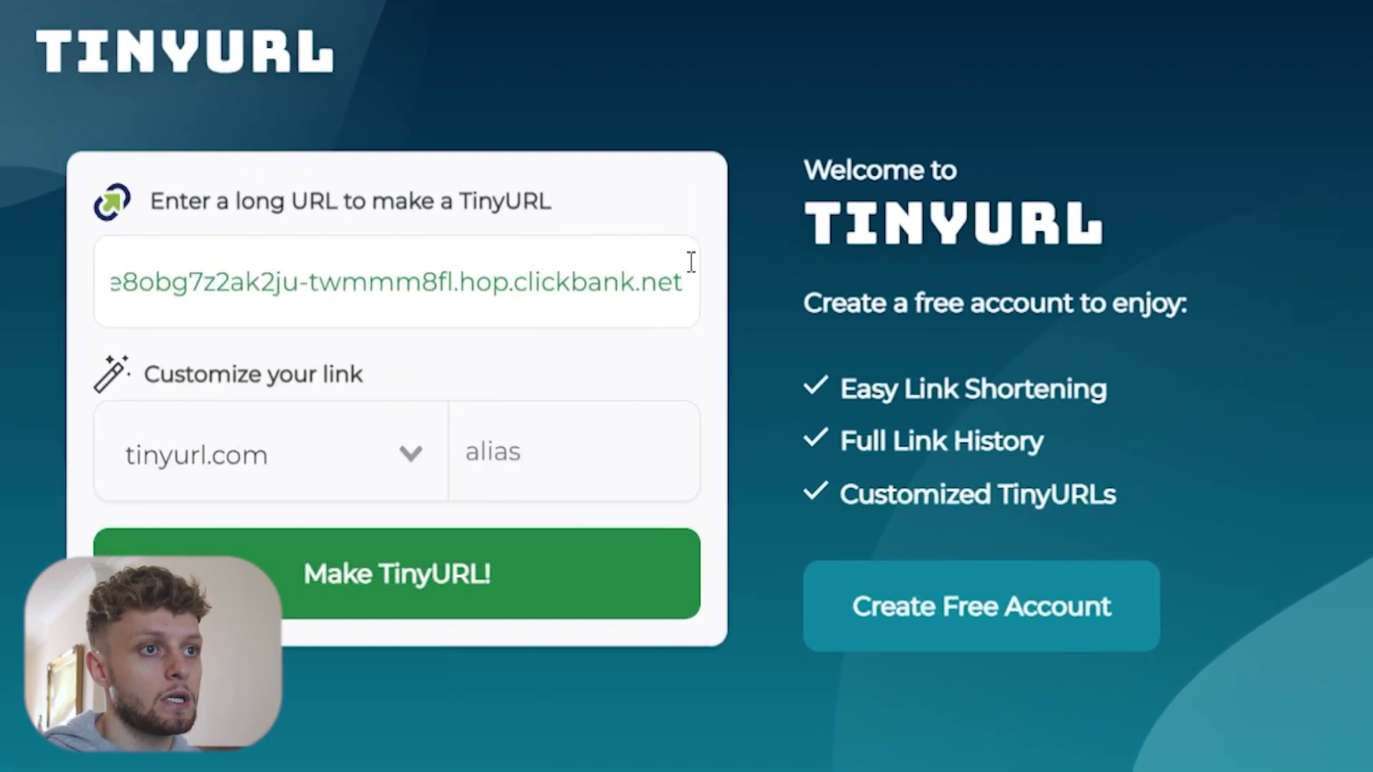
pyautogui.moveTo(690, 266); pyautogui.dragTo(25, 299)
pyautogui.click(407, 363)
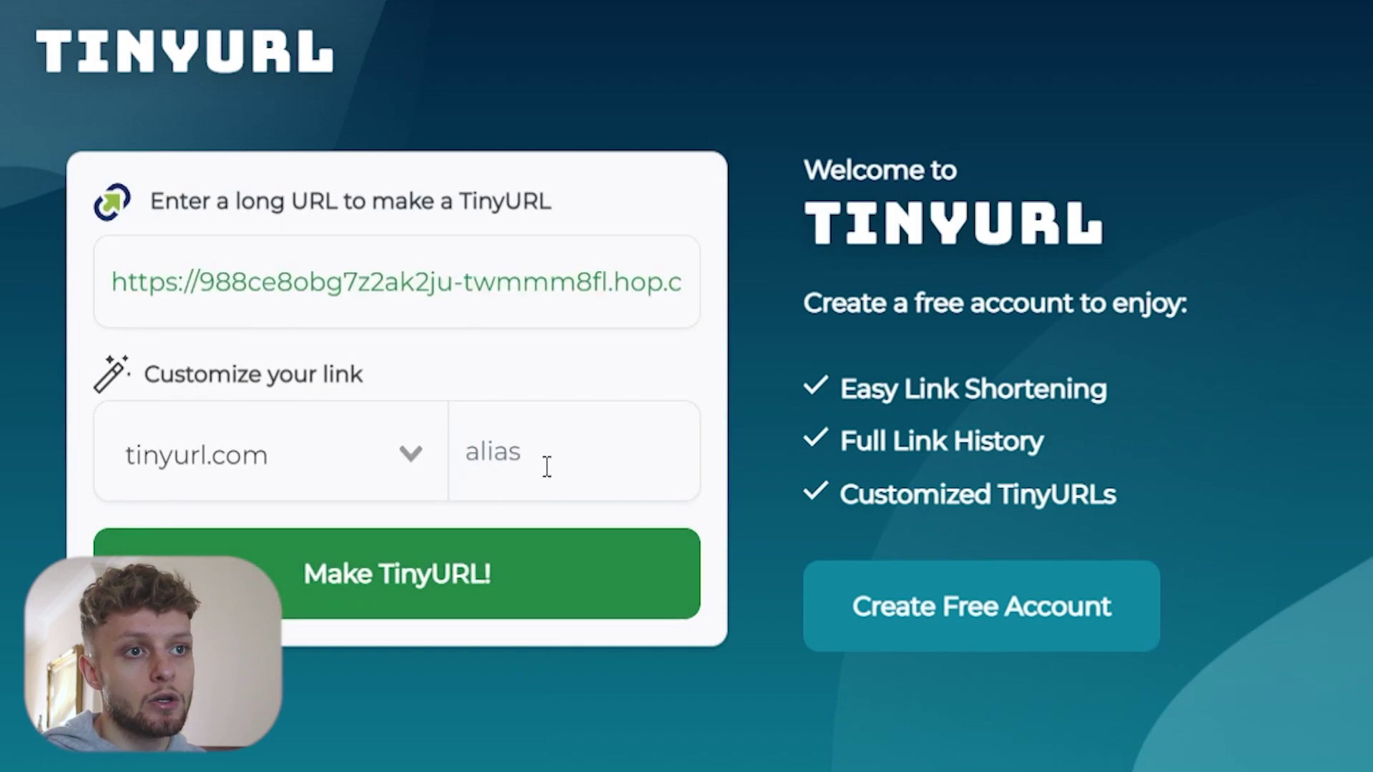
# Step: Shorten the link on the tinyurl.com domain with the alias "getpaidtousesocials" and copy the short URL
pyautogui.click(578, 462)
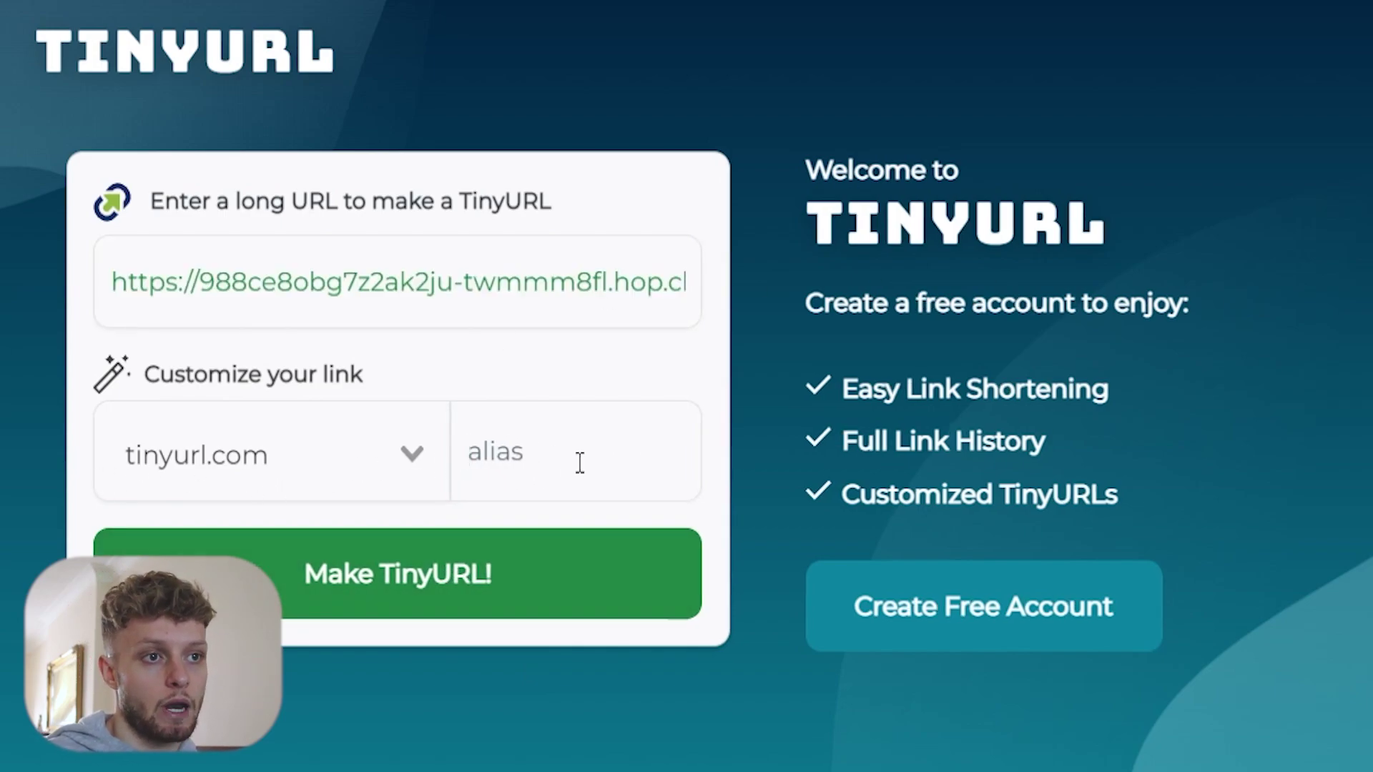
pyautogui.write('getpad')
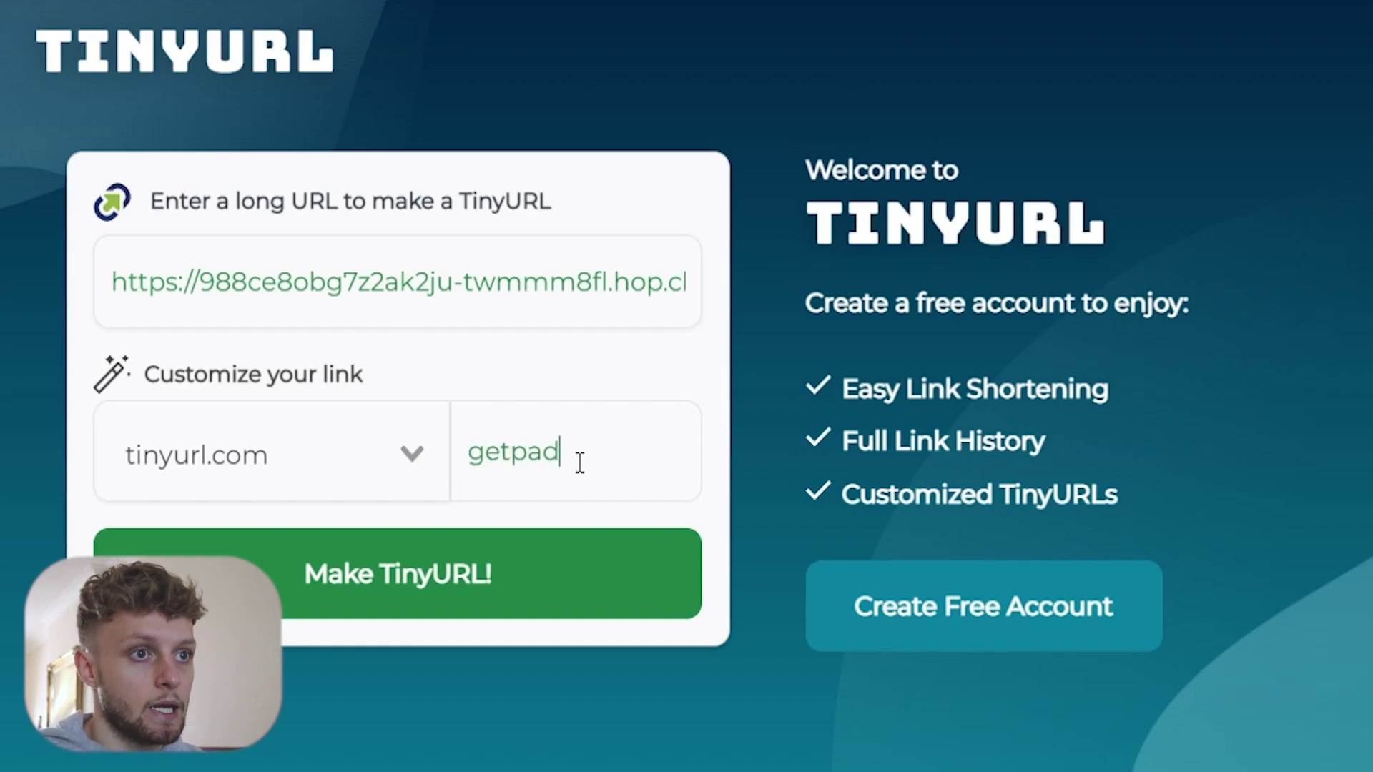
pyautogui.press('BackSpace')
pyautogui.write('idto')
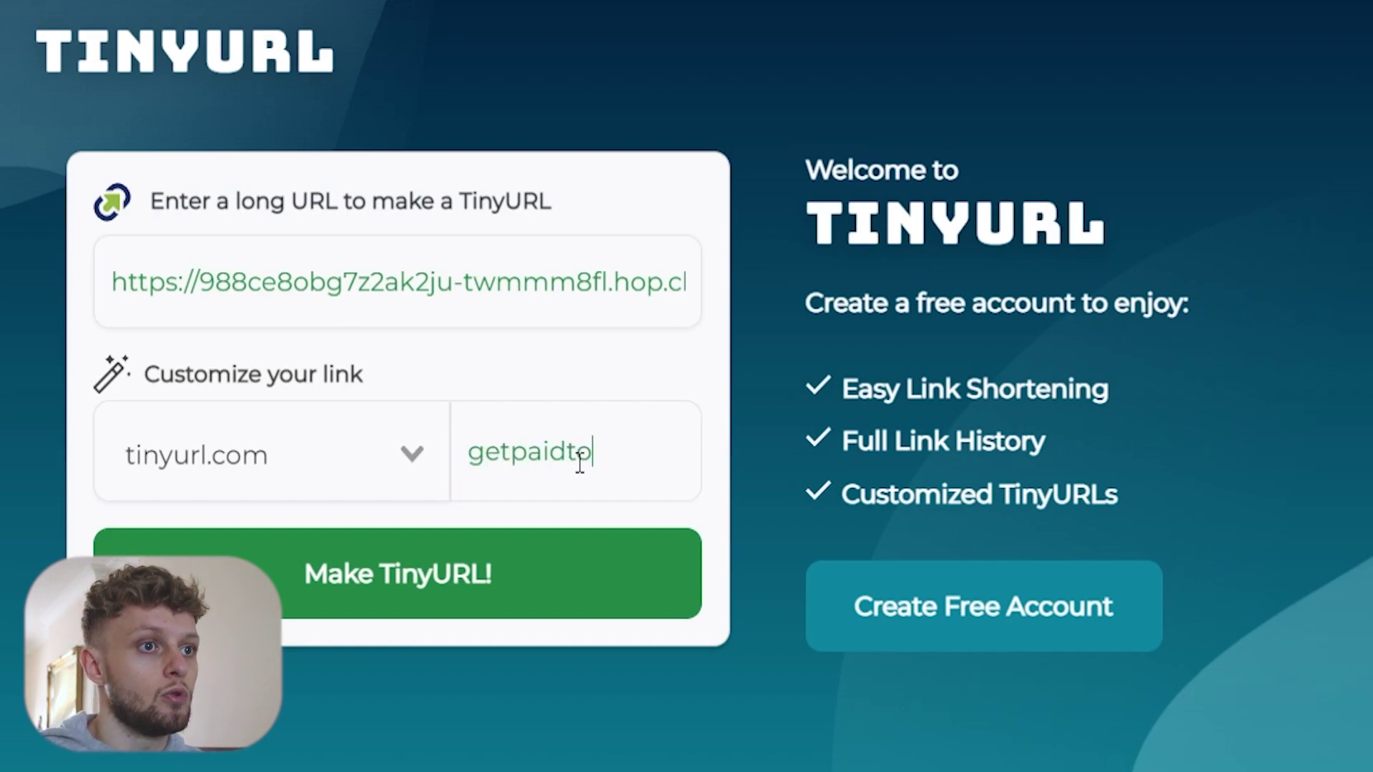
pyautogui.write('usesocials')
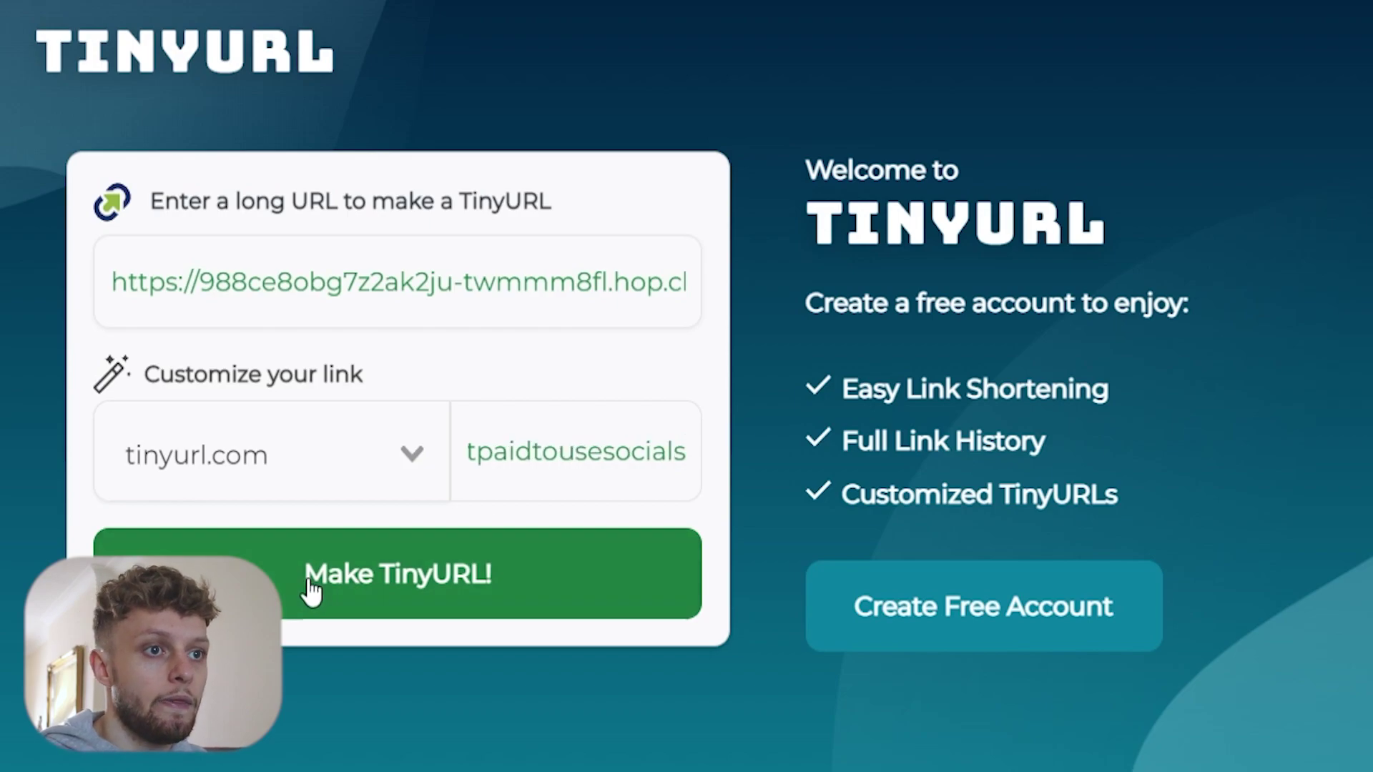
pyautogui.click(370, 600)
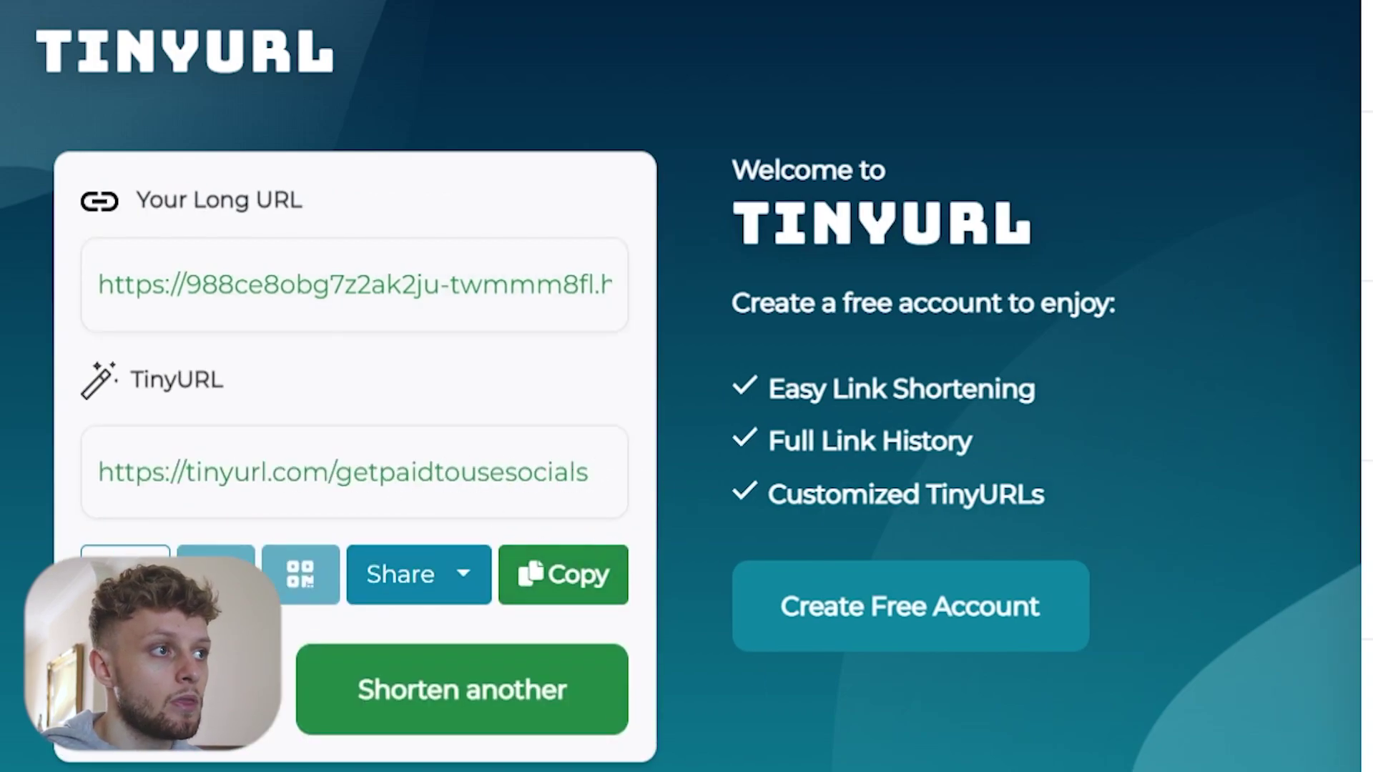
pyautogui.click(578, 592)
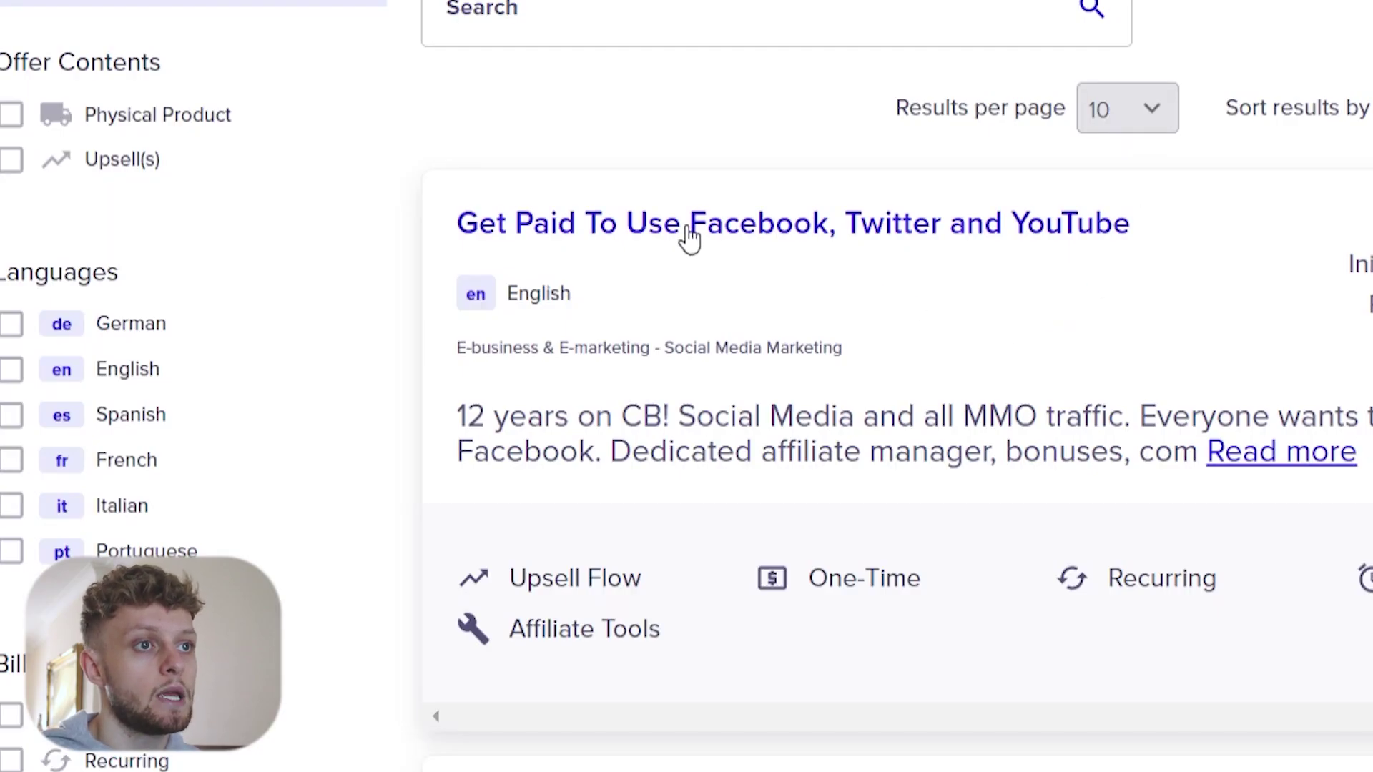
# Step: Open the sales page of the "Get Paid To Use Facebook, Twitter and YouTube" offer in the ClickBank marketplace
pyautogui.click(683, 238)
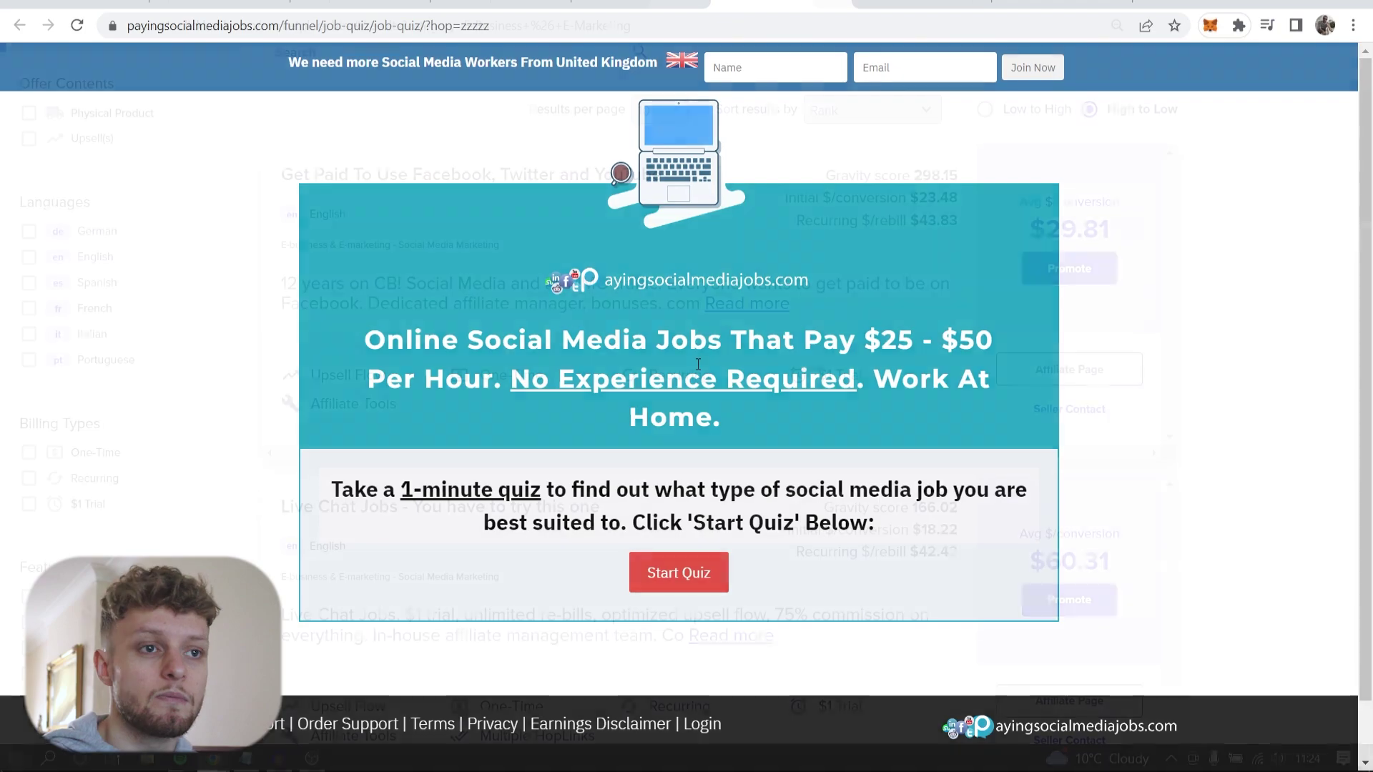
# Step: Open Notepad, paste the shortened affiliate link into a new note, and return to the marketplace page
pyautogui.press('super')
pyautogui.write('no')
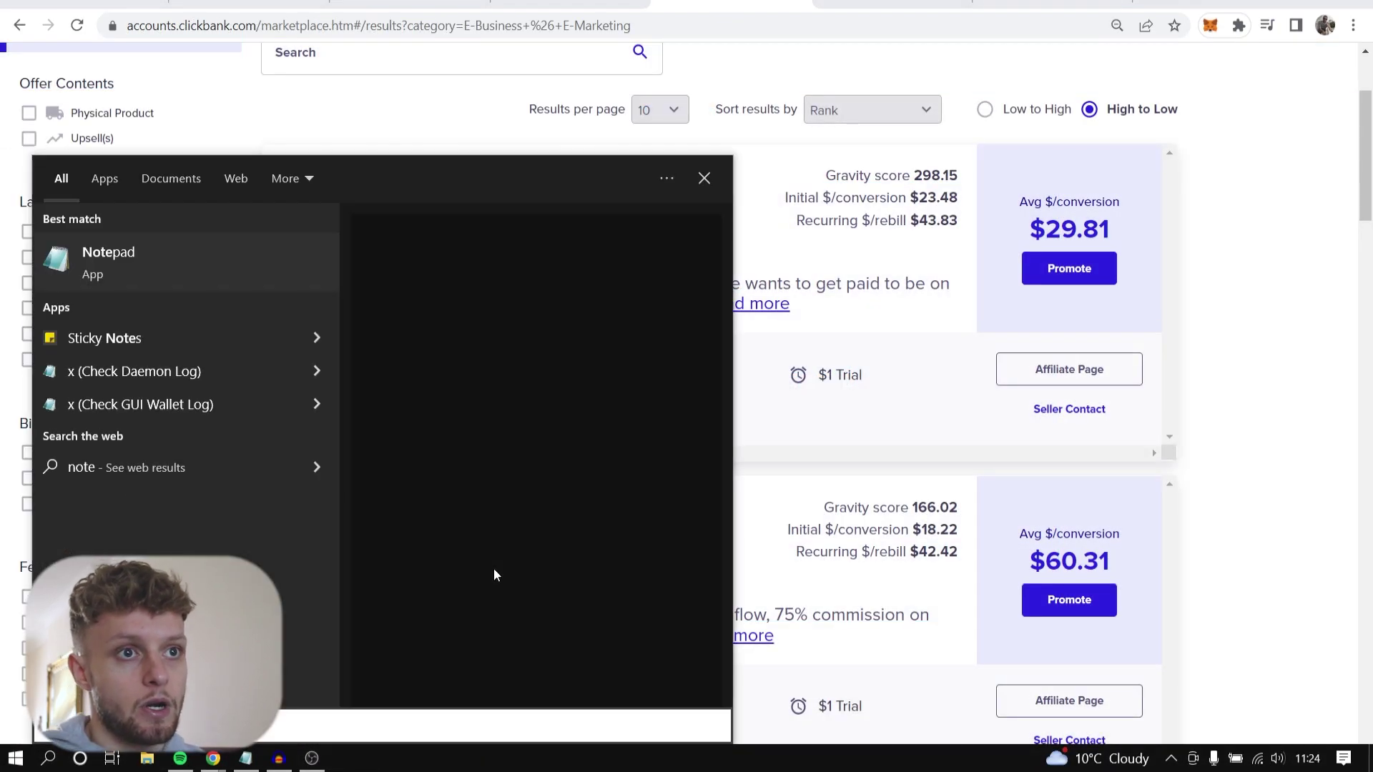
pyautogui.press('Return')
pyautogui.hotkey('ctrl', 'v')
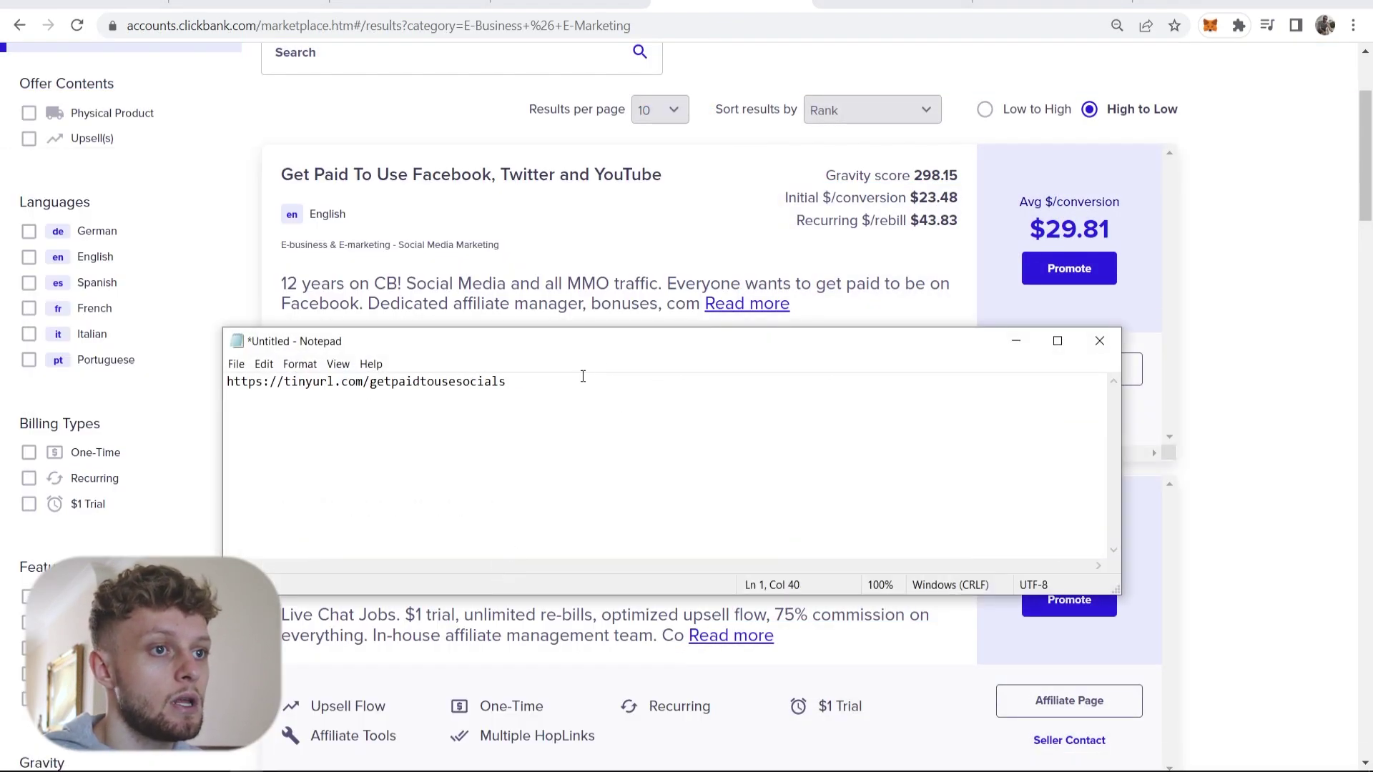
pyautogui.moveTo(583, 376); pyautogui.dragTo(234, 381)
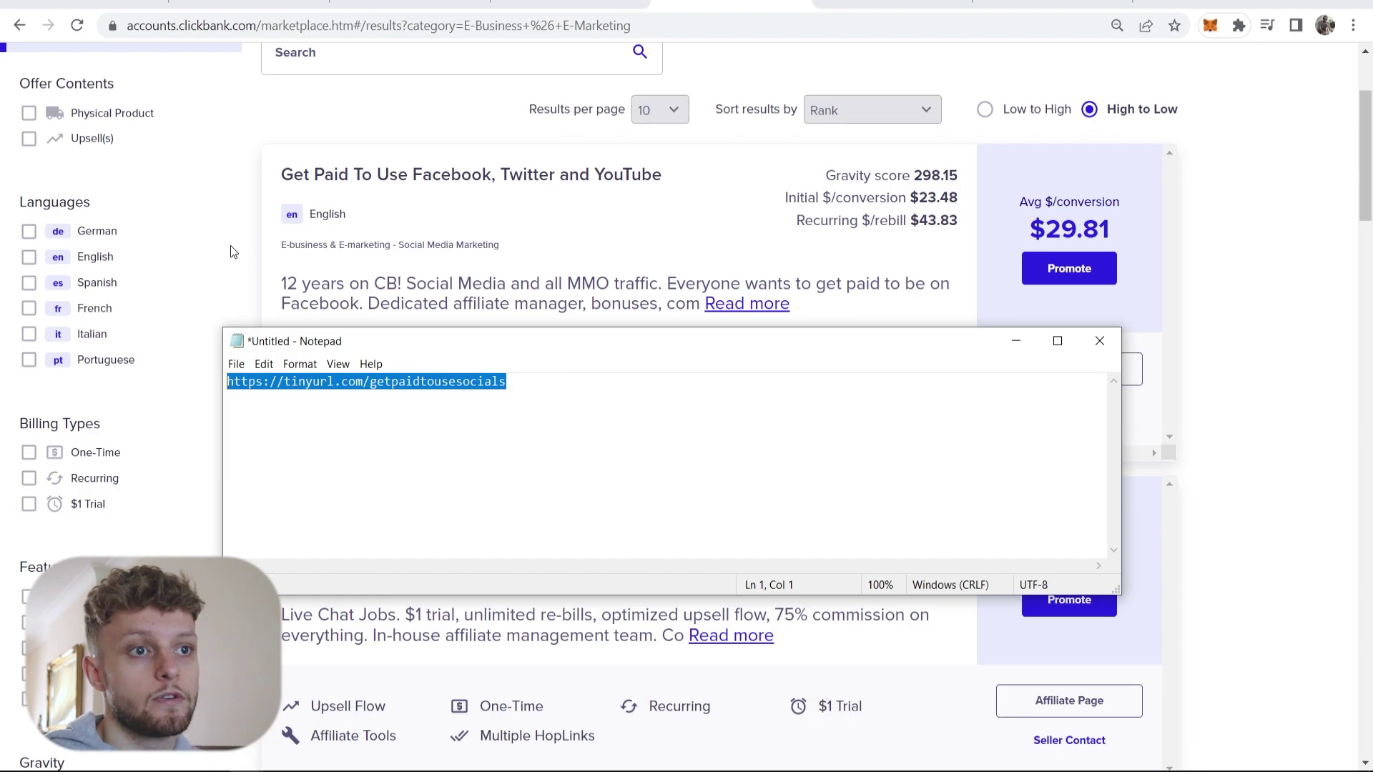
pyautogui.click(230, 246)
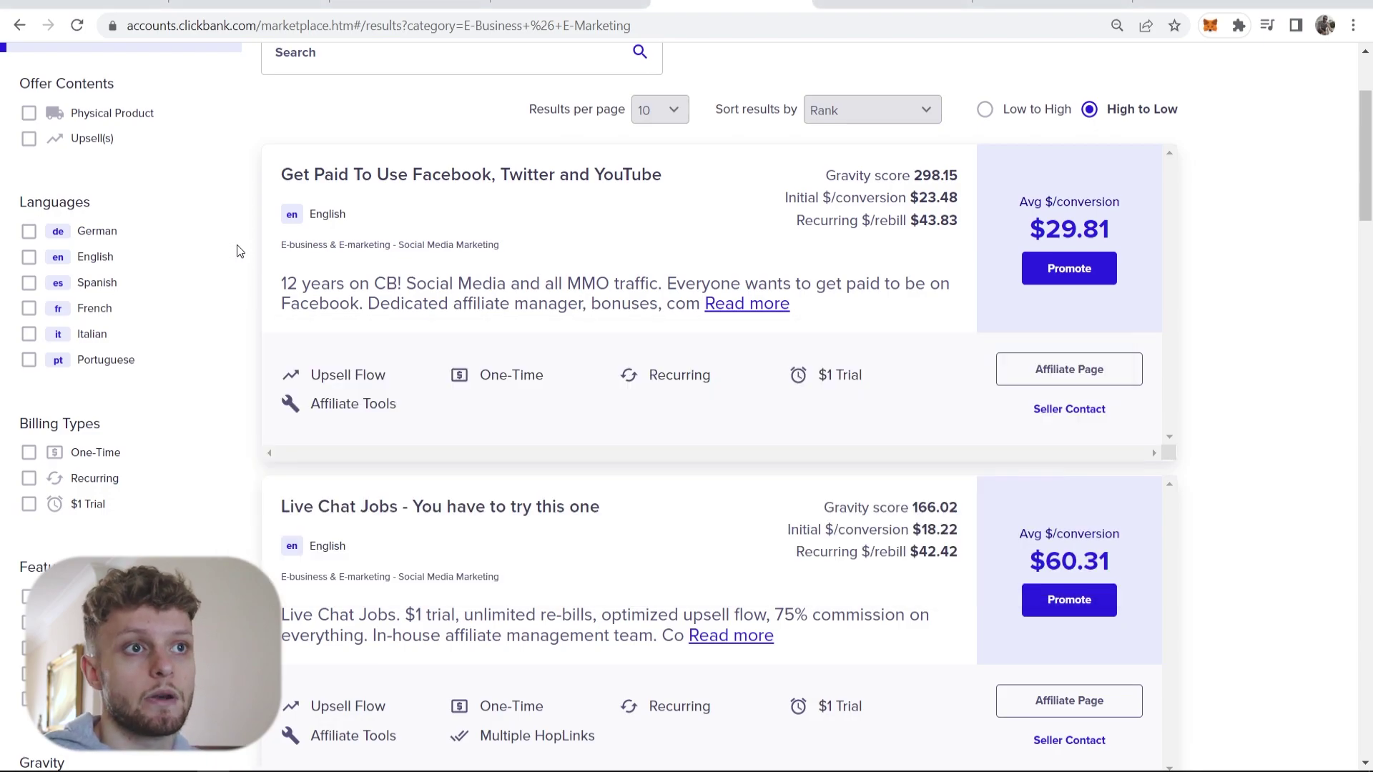
# Step: Switch to Facebook, search for "work from home", and filter the results to groups
pyautogui.click(407, 4)
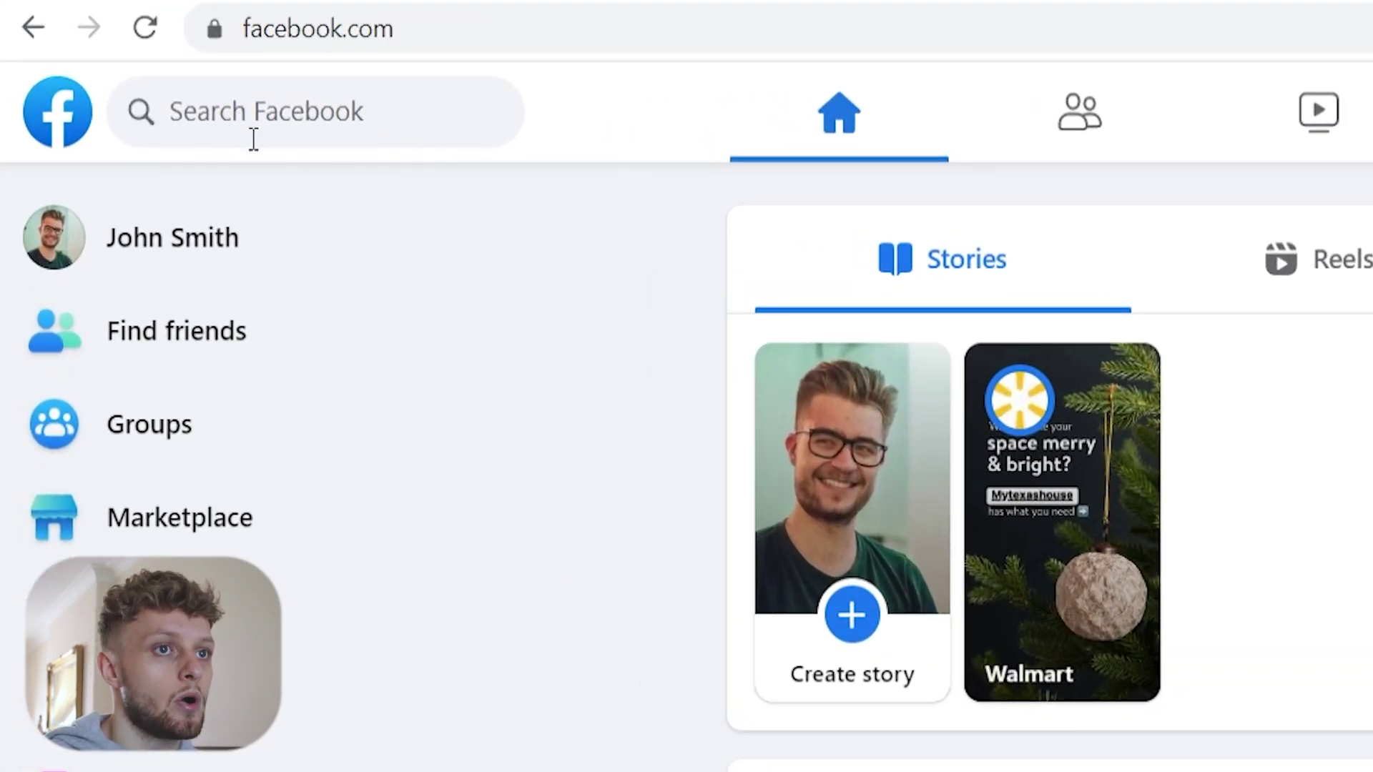
pyautogui.click(304, 122)
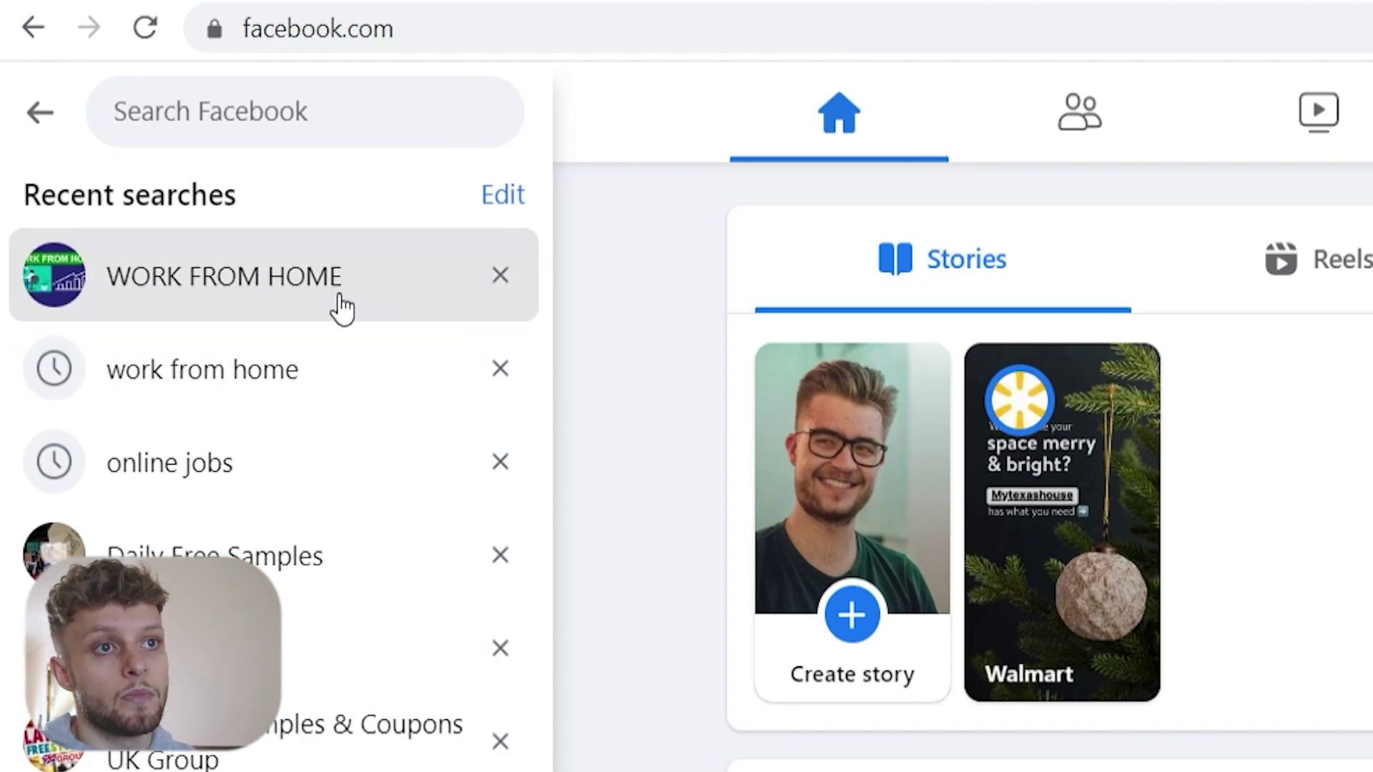
pyautogui.write('work from home')
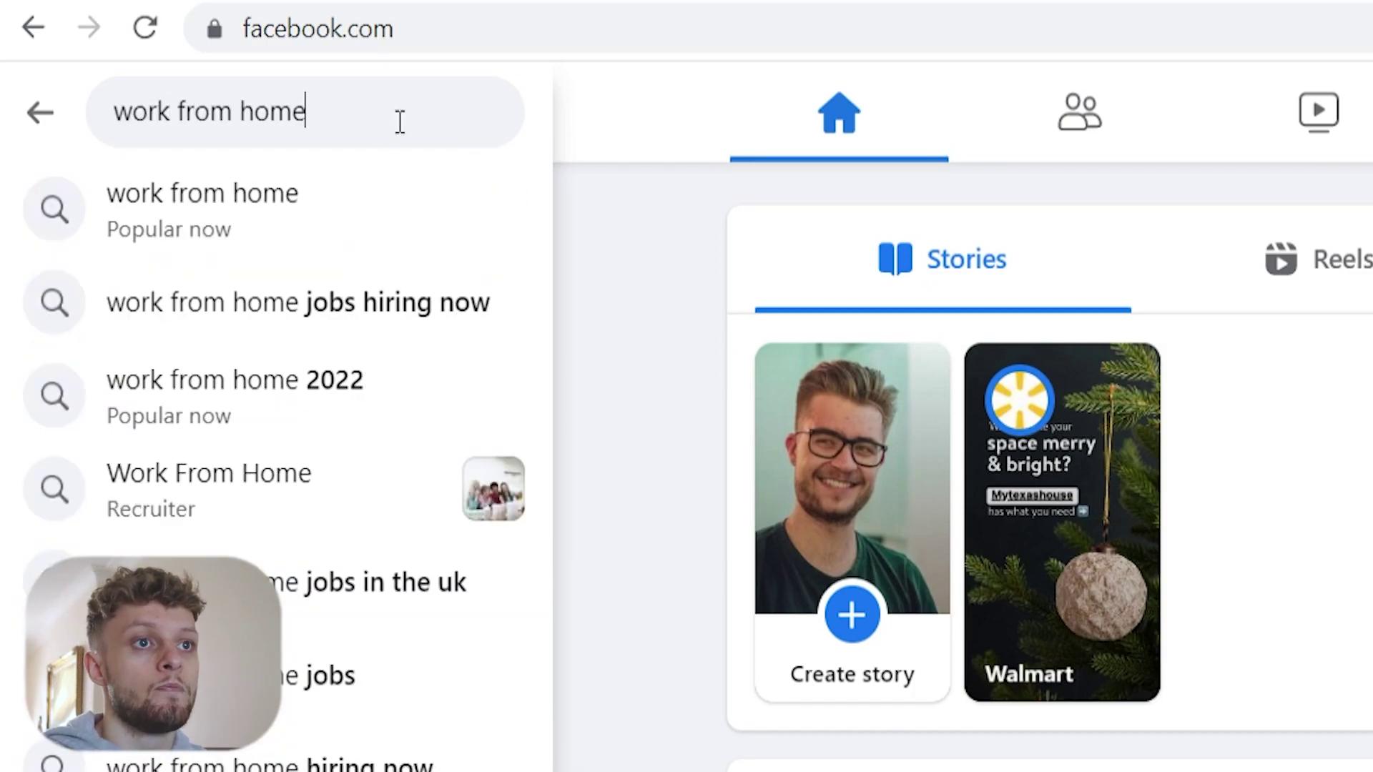
pyautogui.press('Return')
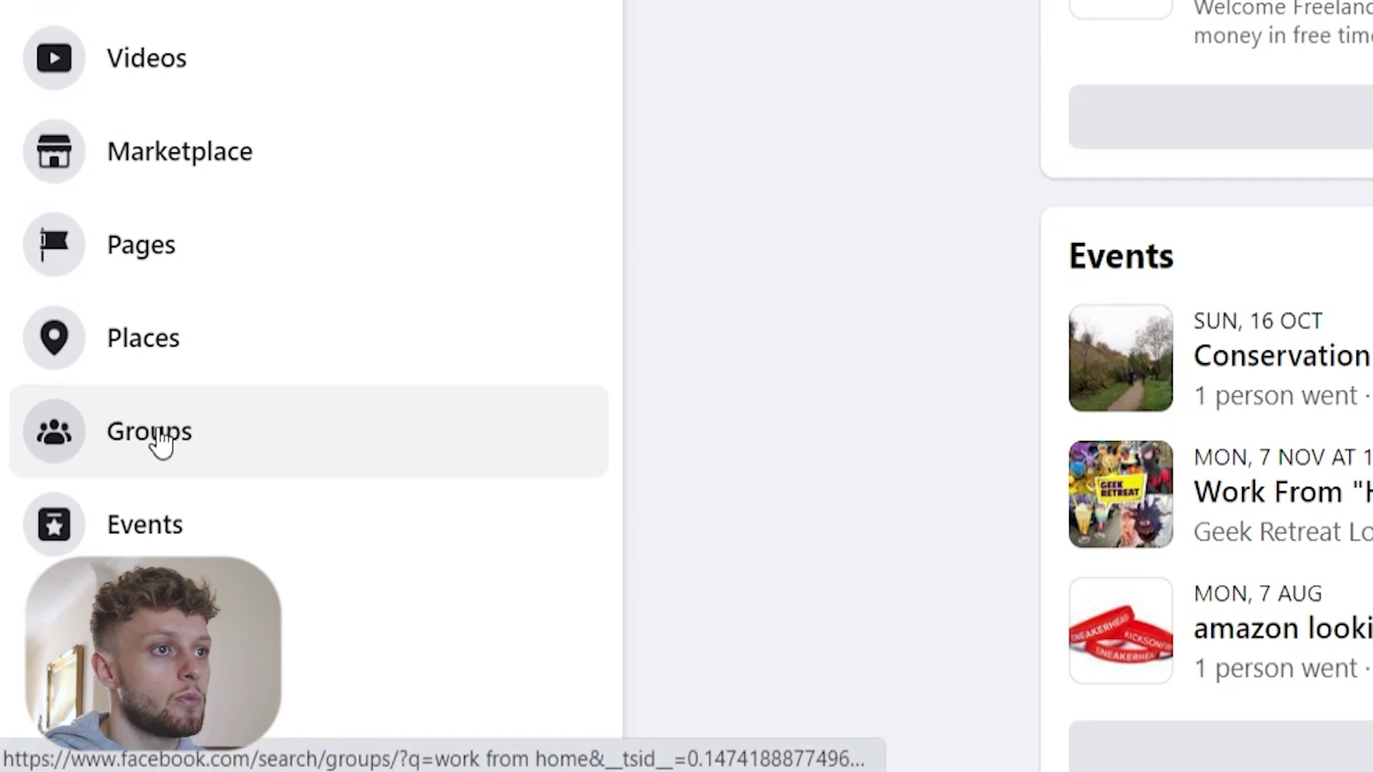
pyautogui.click(207, 432)
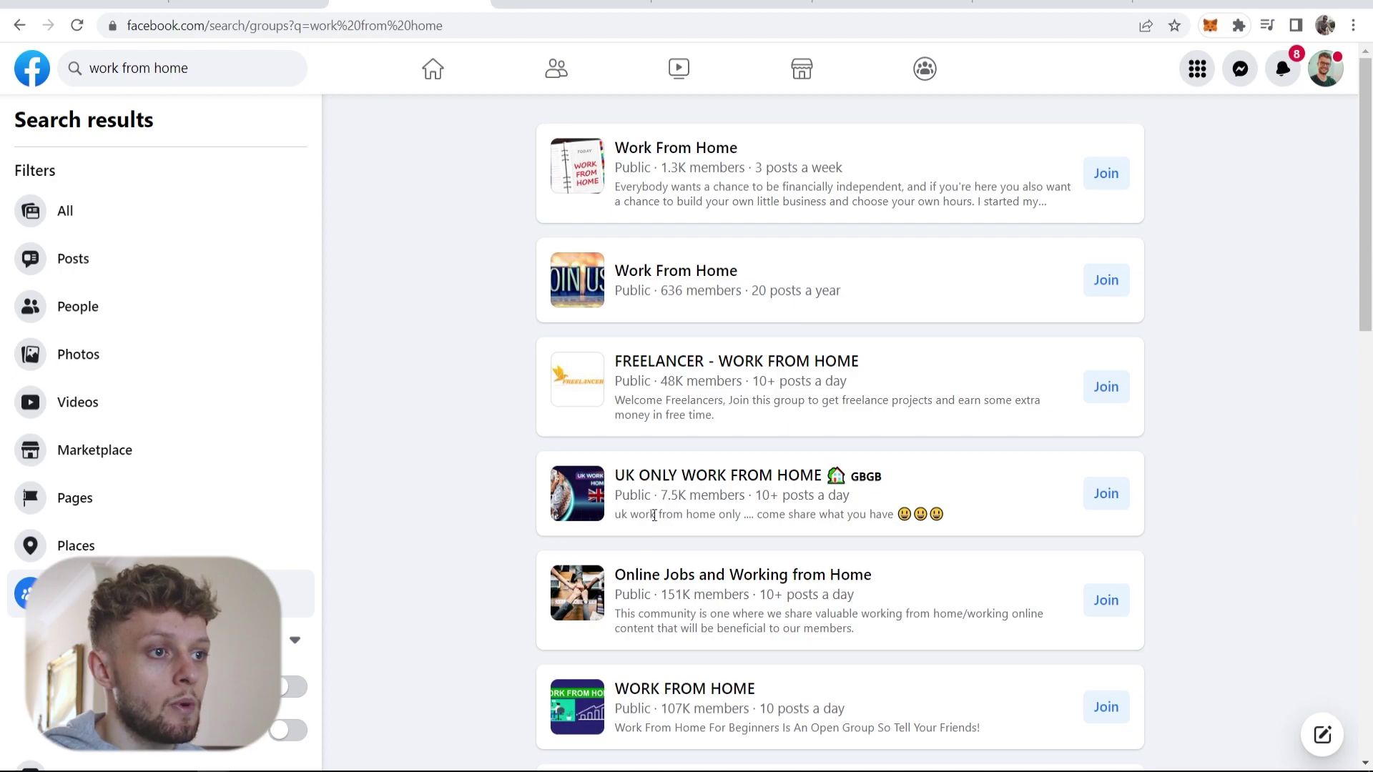
# Step: Open the "UK ONLY WORK FROM HOME" group and the 107K-member "WORK FROM HOME" group in new tabs, and view the UK one
pyautogui.moveTo(662, 498); pyautogui.dragTo(745, 495)
pyautogui.click(754, 492)
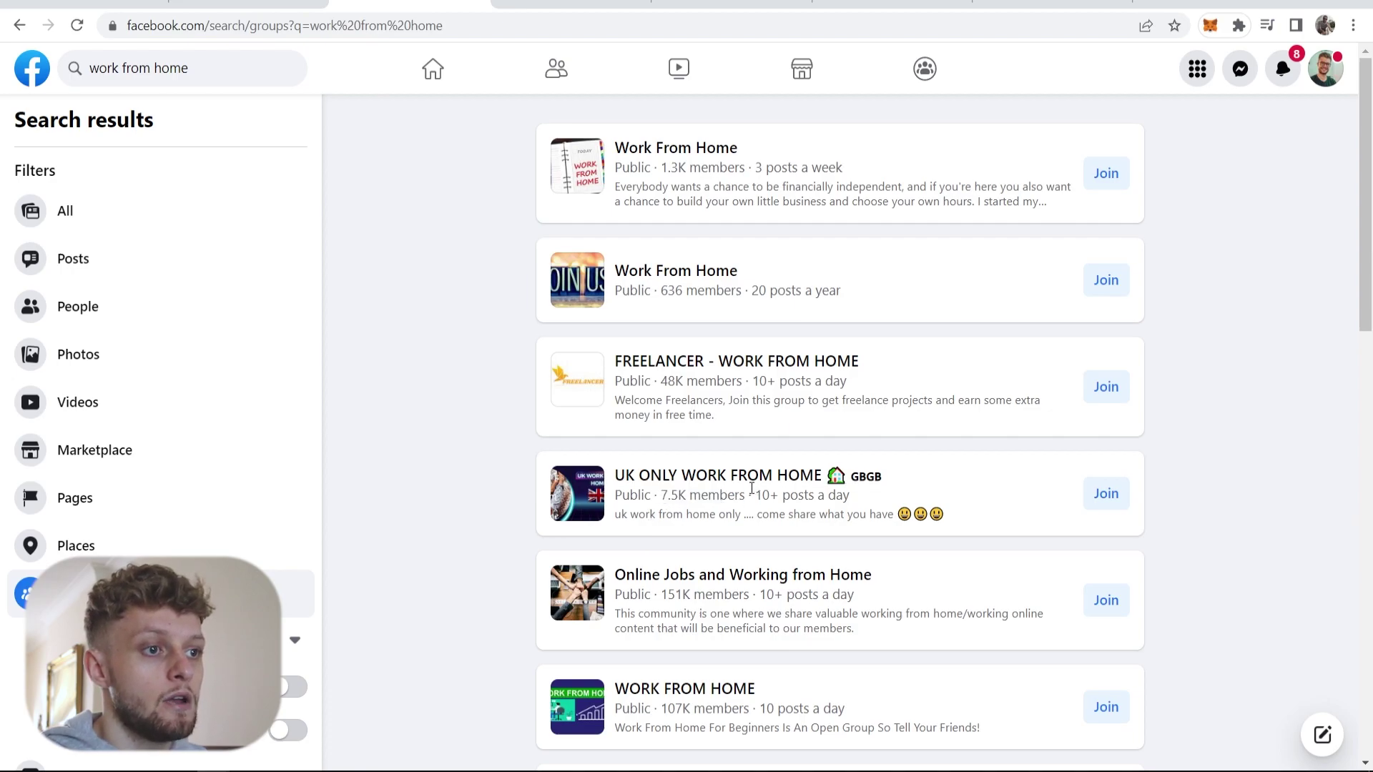
pyautogui.rightClick(664, 479)
pyautogui.click(700, 486)
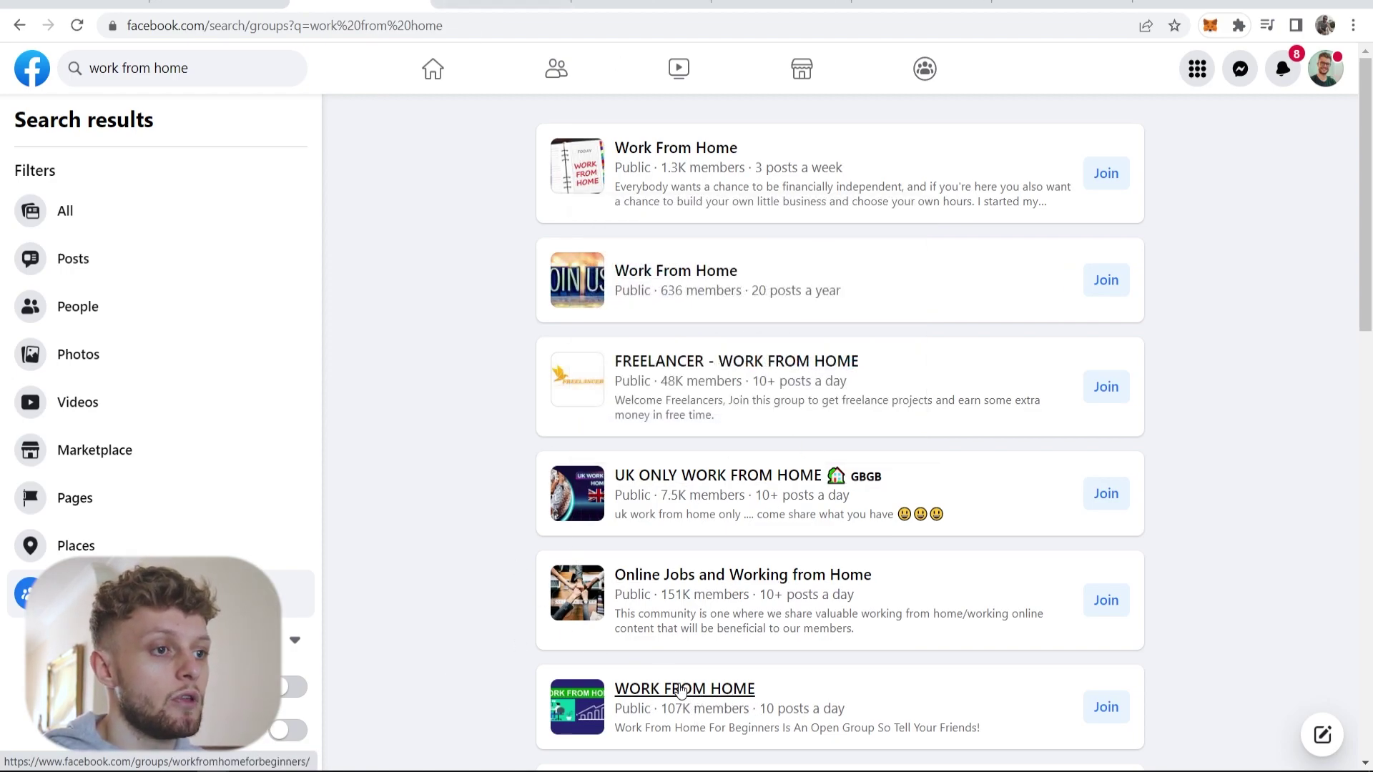
pyautogui.rightClick(706, 693)
pyautogui.click(812, 494)
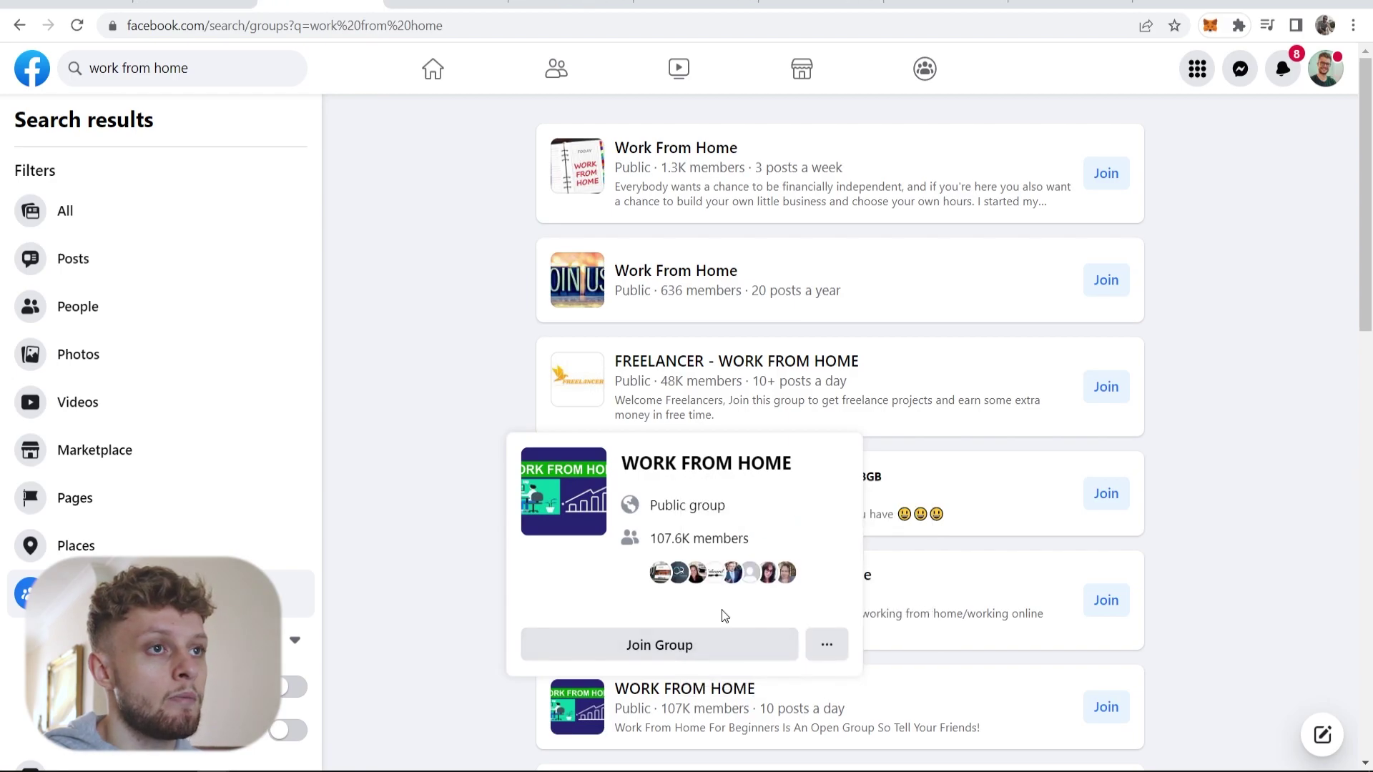
pyautogui.click(516, 10)
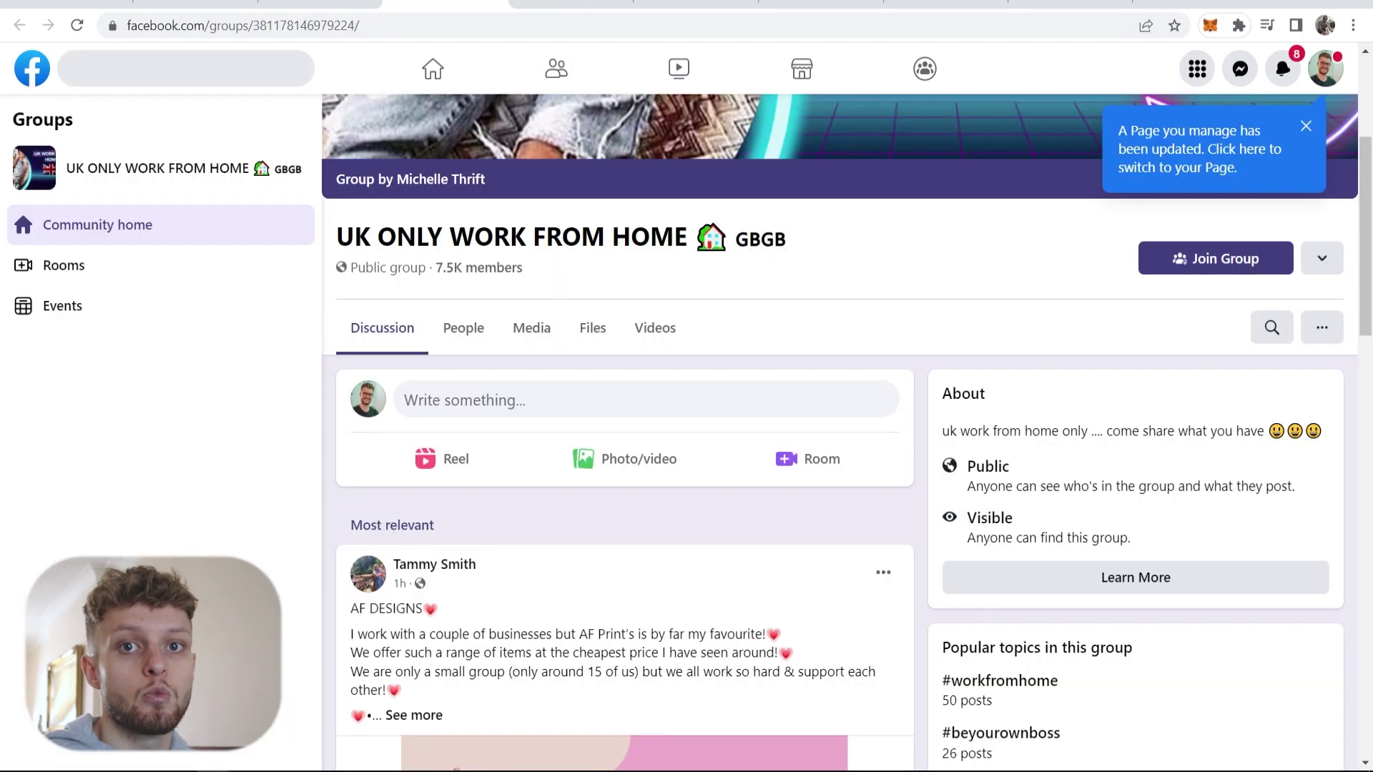
# Step: Examine the discussion posts and comments in the "UK ONLY WORK FROM HOME" group for people looking for work
pyautogui.scroll(-5, 552, 576)
pyautogui.scroll(-7, 553, 575)
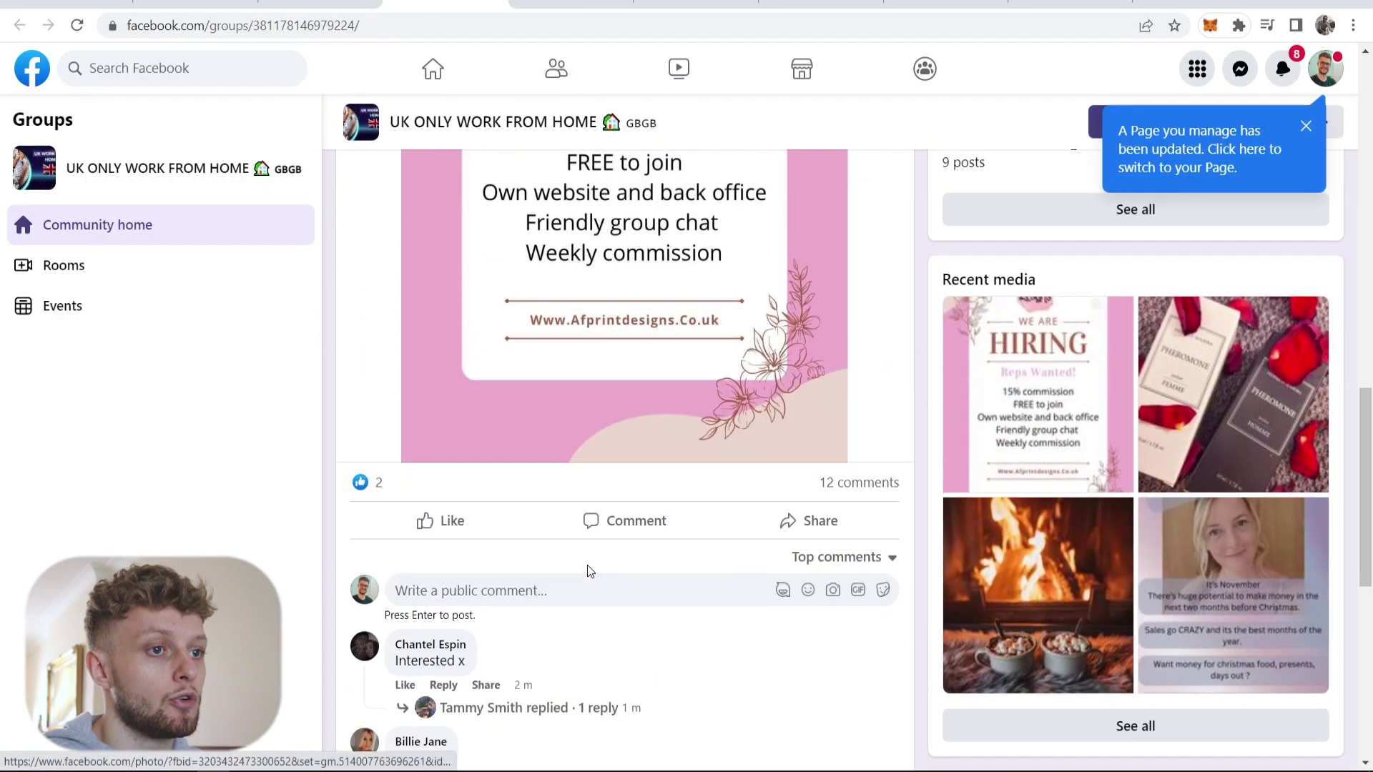
pyautogui.scroll(14, 589, 569)
pyautogui.scroll(-10, 589, 571)
pyautogui.scroll(-8, 588, 572)
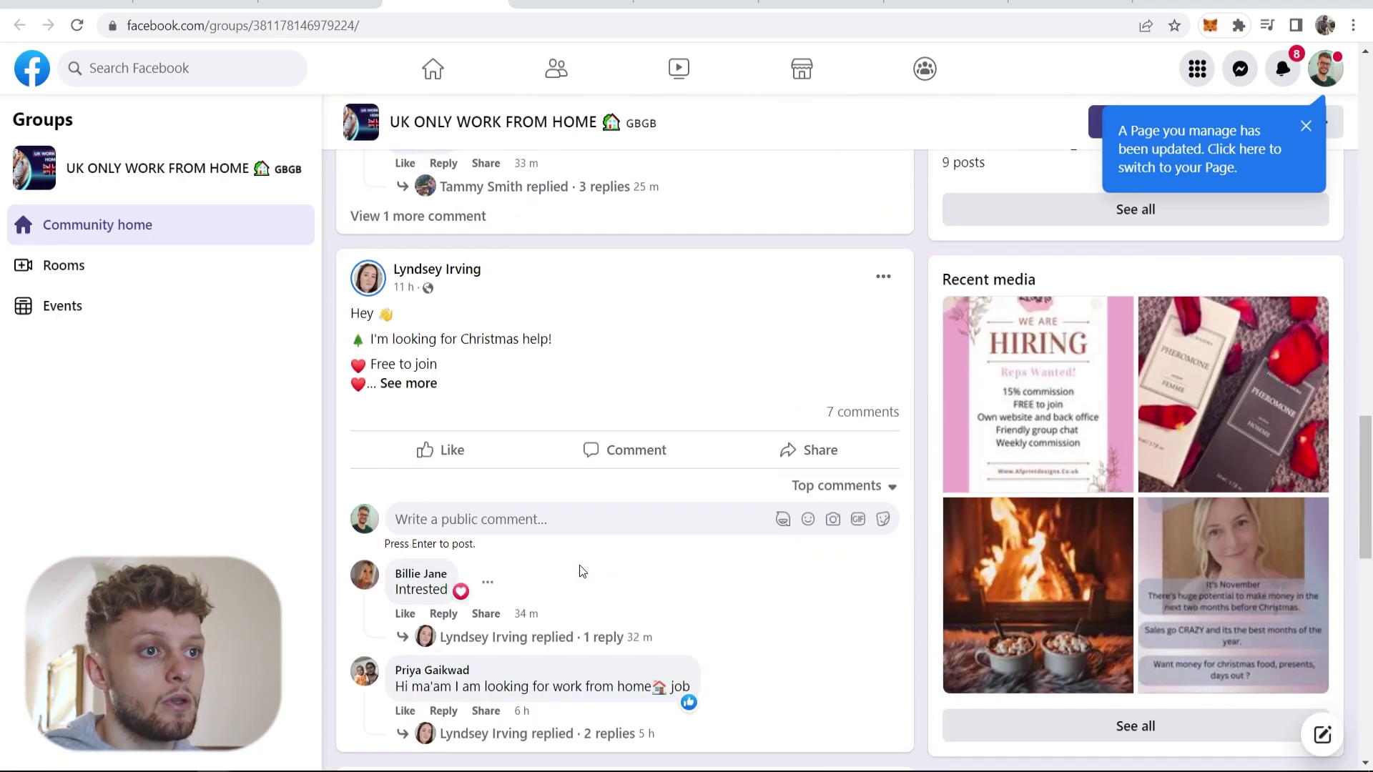
pyautogui.scroll(-6, 520, 513)
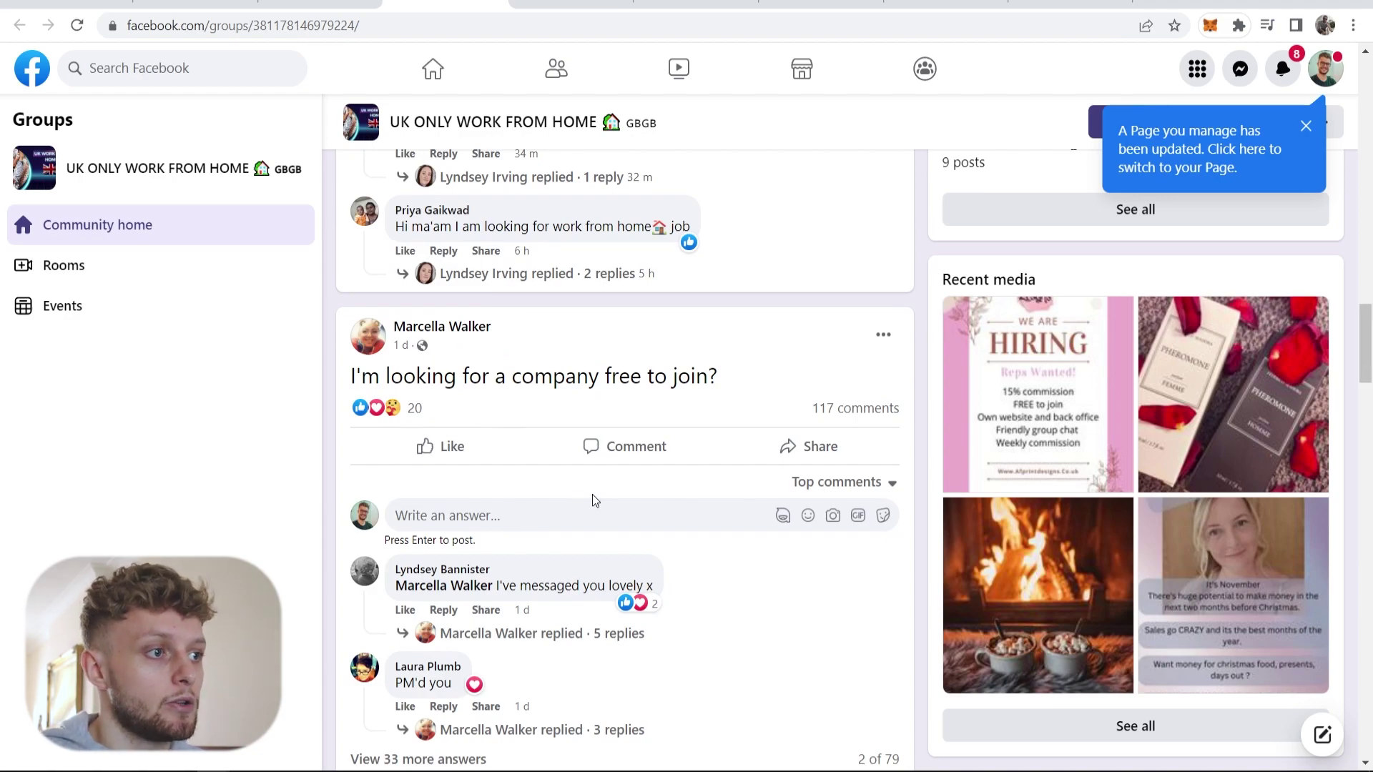
pyautogui.scroll(15, 592, 499)
pyautogui.scroll(8, 592, 499)
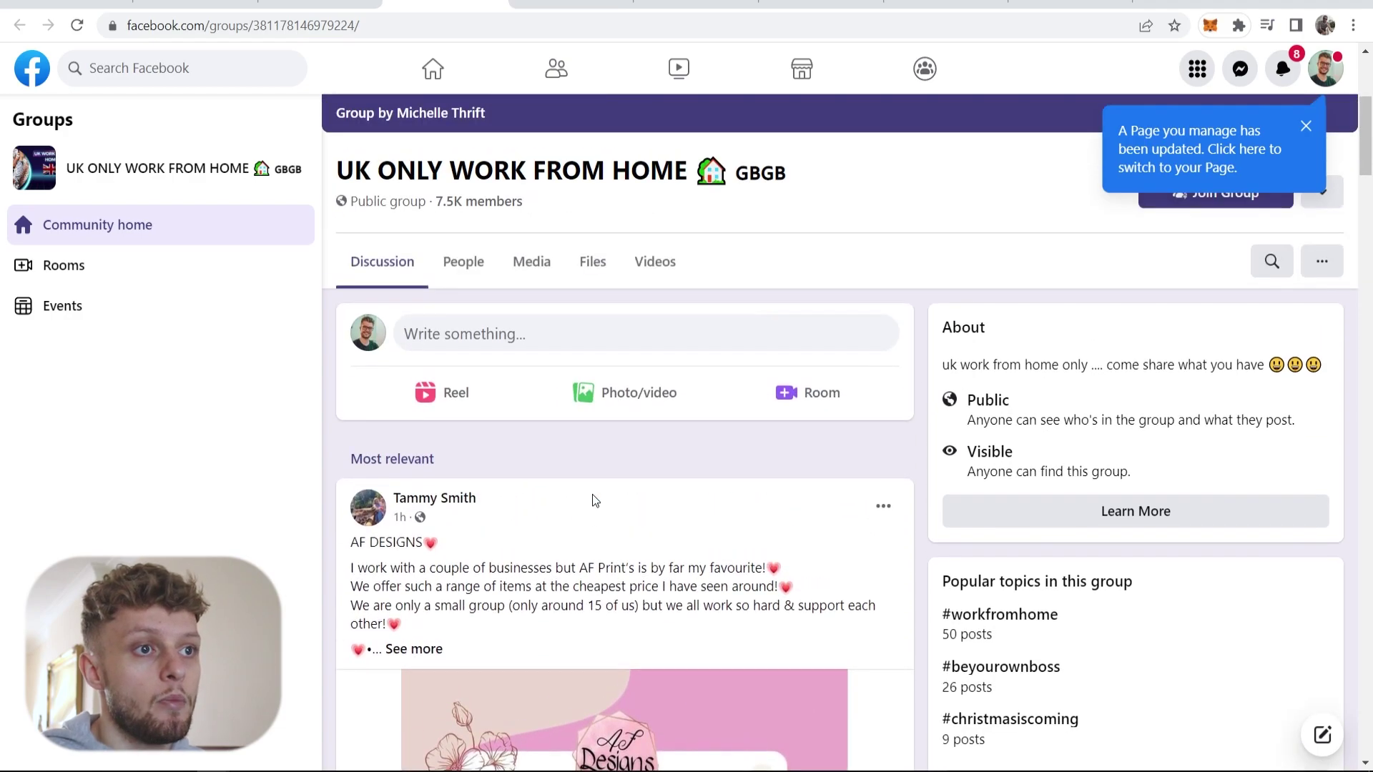
pyautogui.scroll(-1, 592, 501)
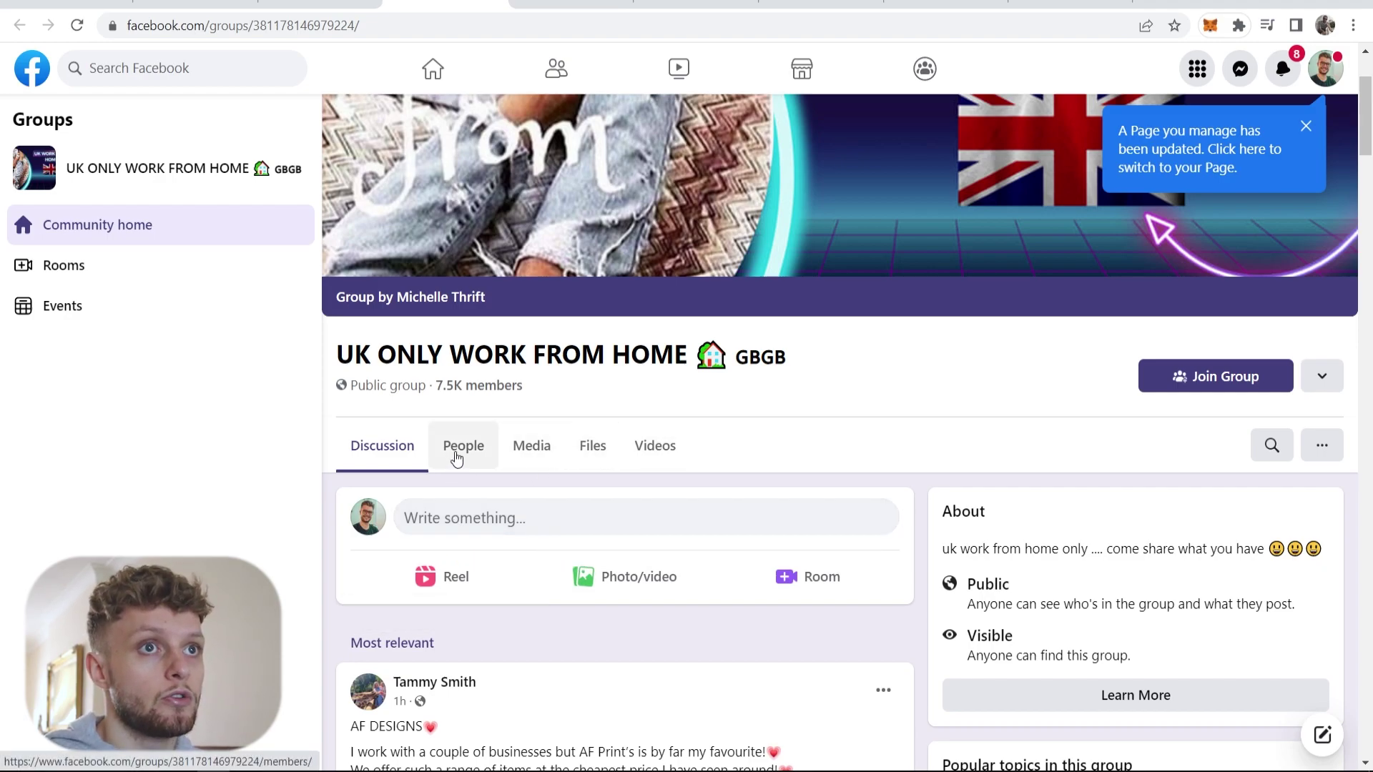
# Step: Find the "New to the group" section among the group's members and open a chat with the newest member from their profile
pyautogui.click(457, 458)
pyautogui.scroll(-8, 844, 527)
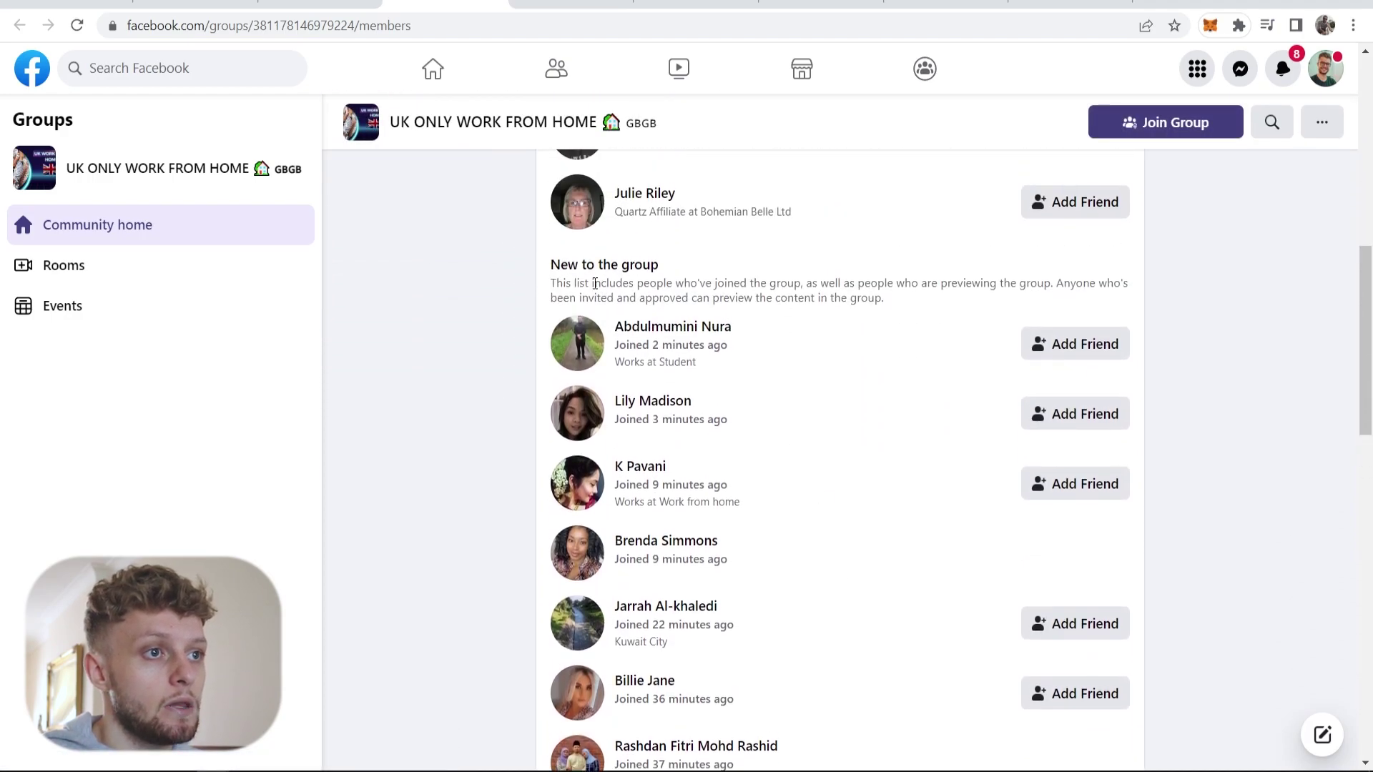
pyautogui.moveTo(555, 270); pyautogui.dragTo(687, 278)
pyautogui.click(687, 279)
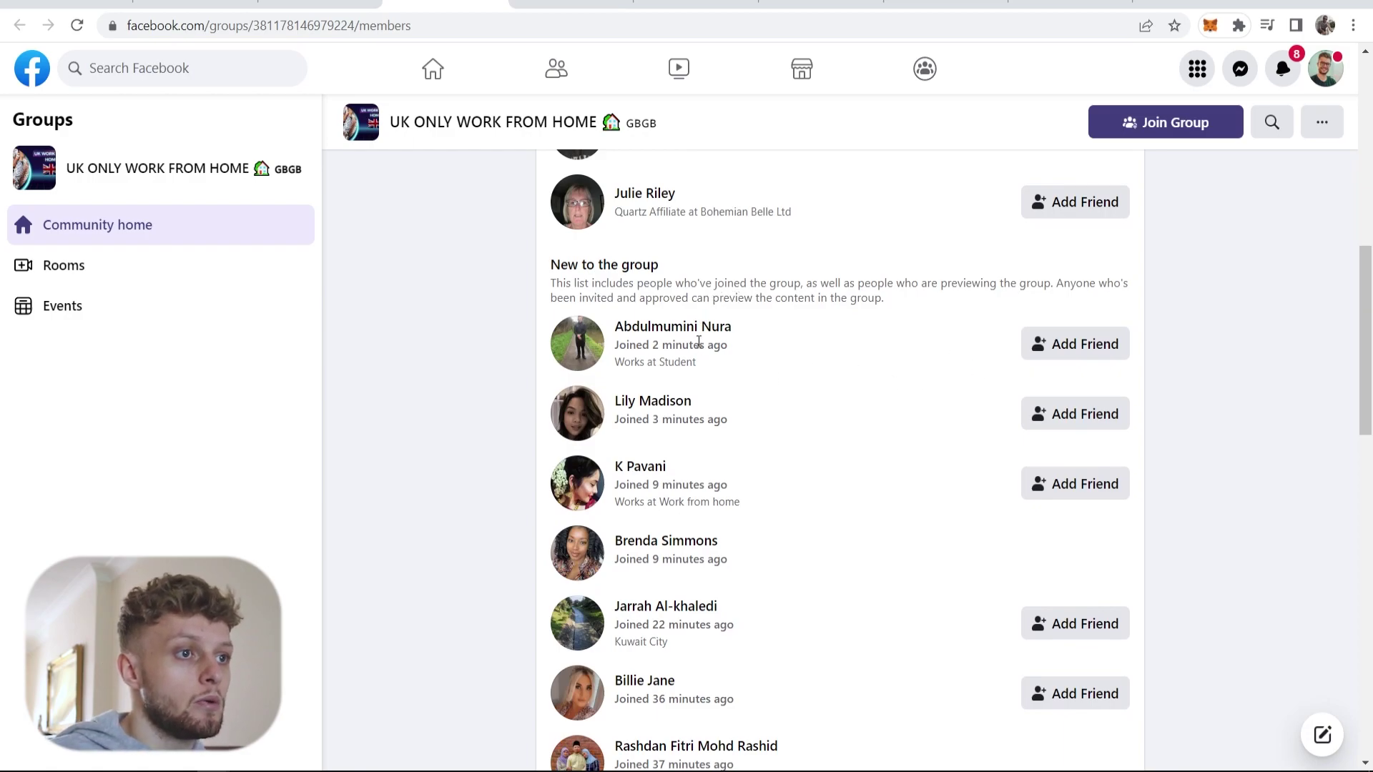
pyautogui.click(687, 329)
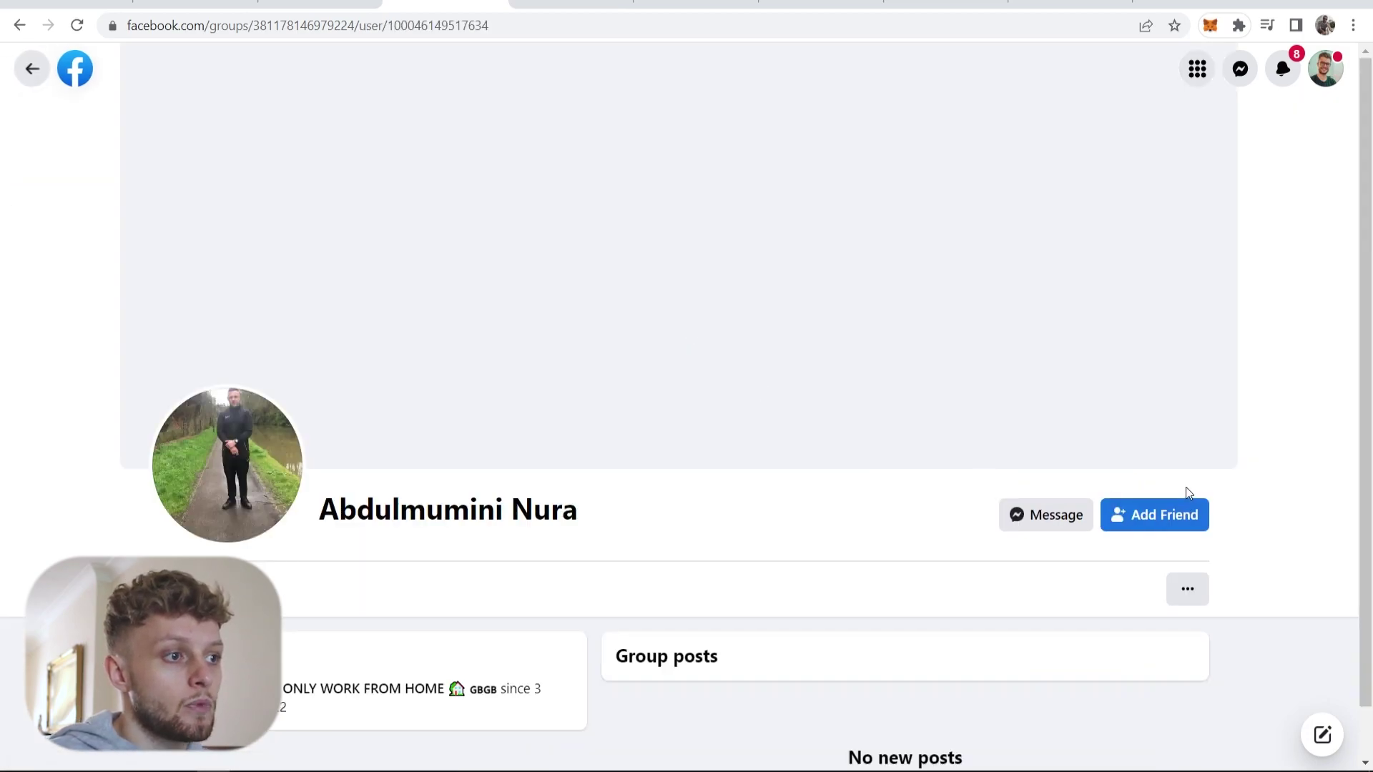
pyautogui.click(1047, 513)
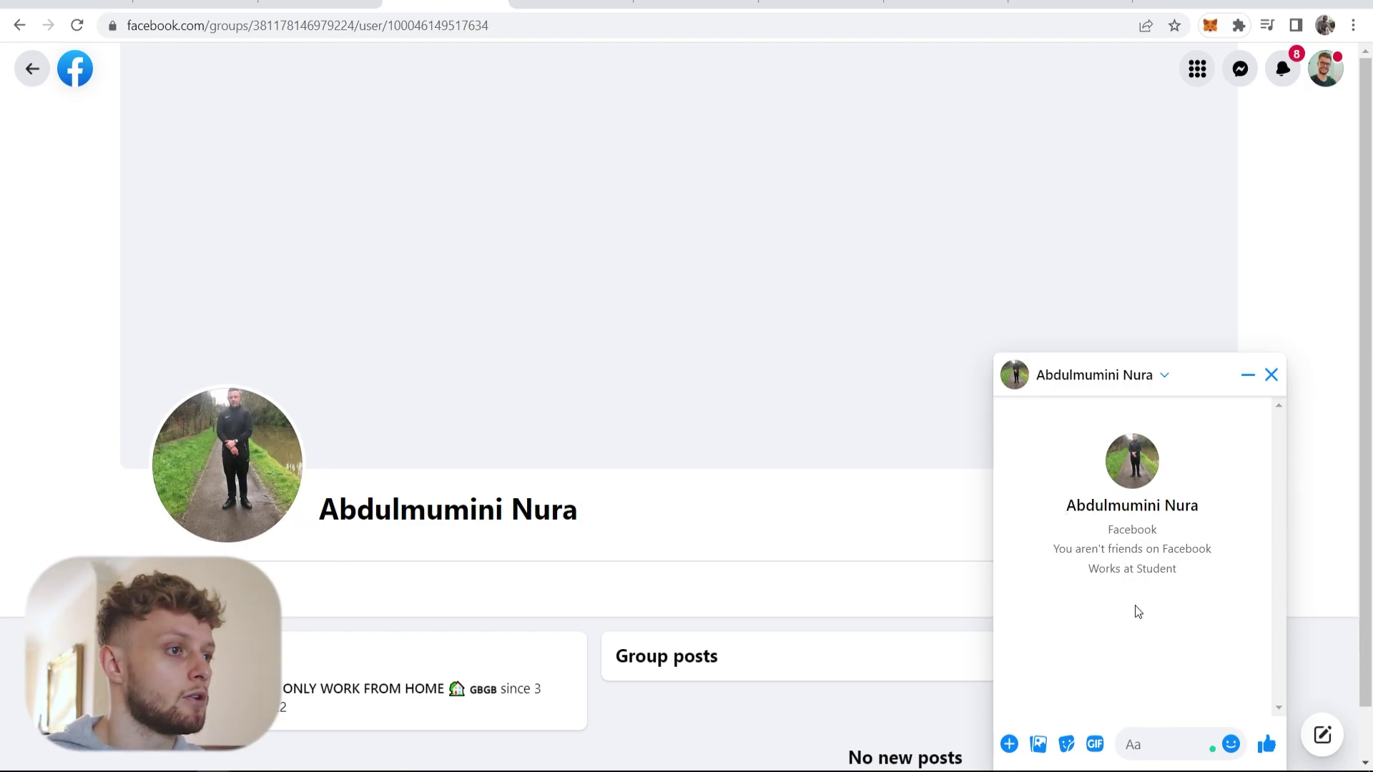
# Step: Return to the group's member list and close the chat window with the new member
pyautogui.click(318, 4)
pyautogui.click(443, 3)
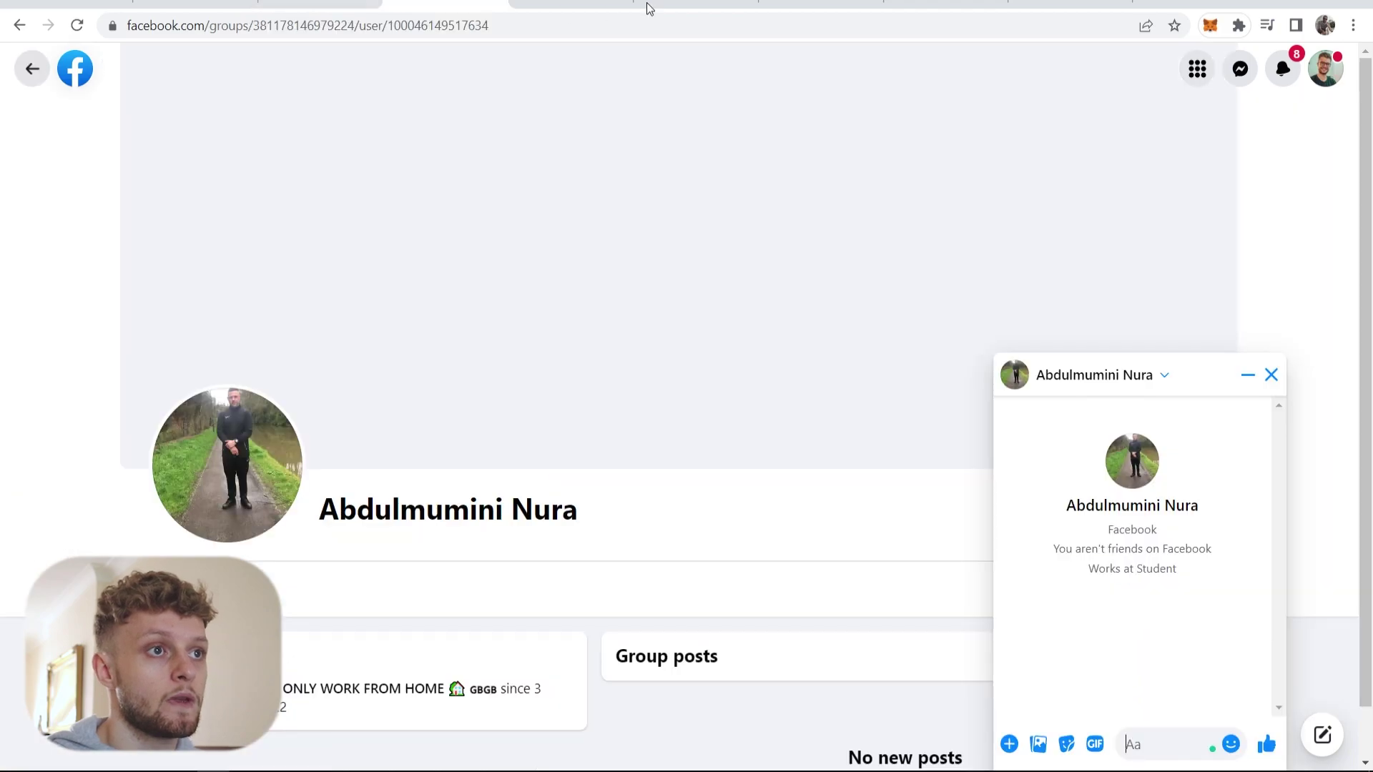
pyautogui.click(20, 25)
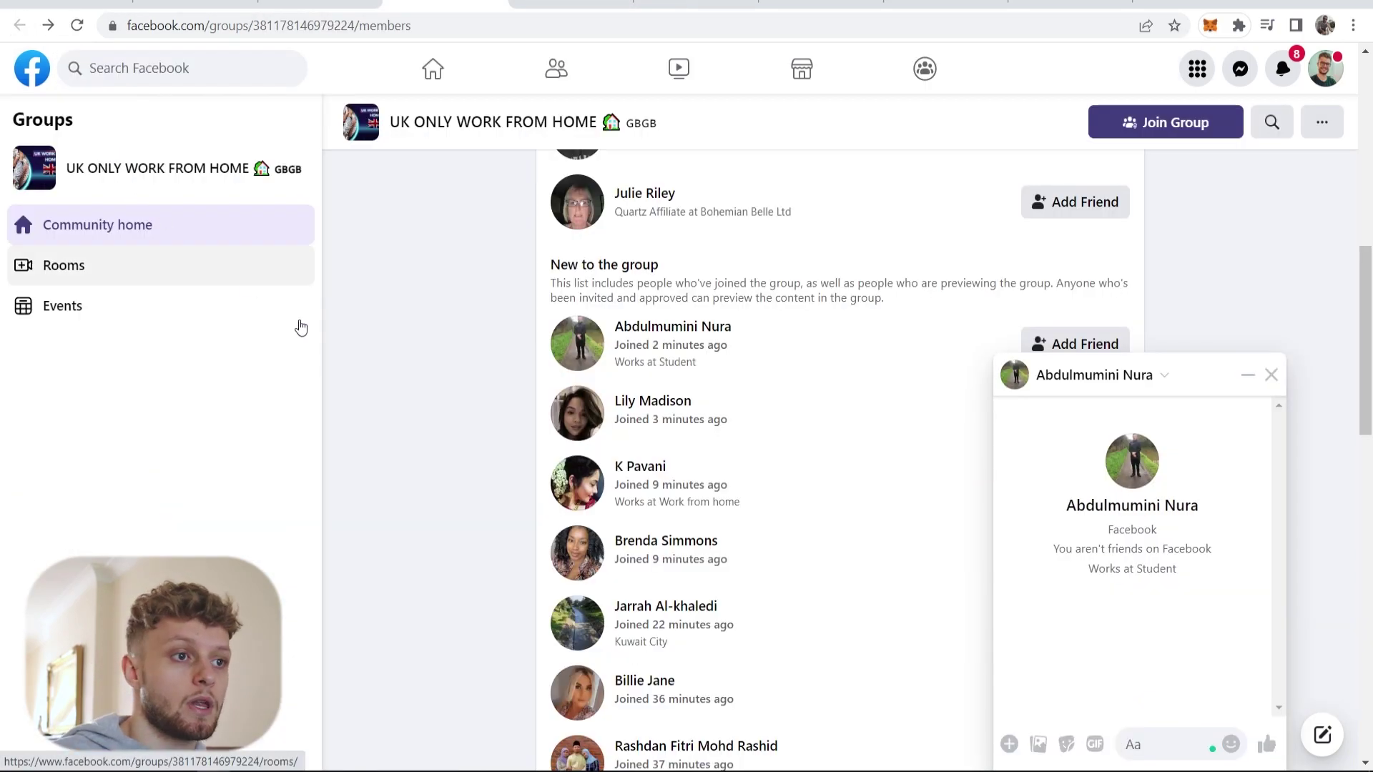
pyautogui.click(1270, 376)
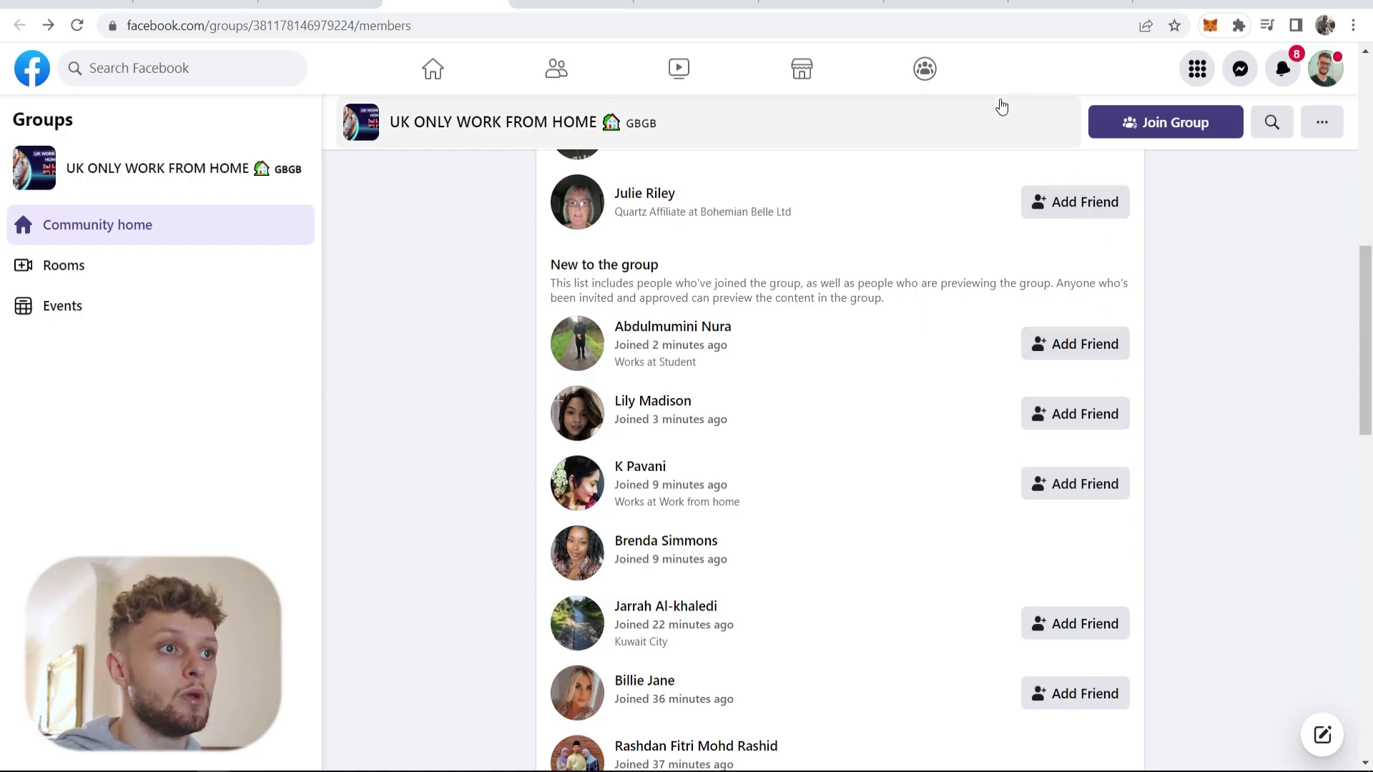
# Step: Switch to the ClickBank marketplace and check the $1 Trial label on the "Get Paid To Use Facebook, Twitter and YouTube" offer
pyautogui.click(801, 4)
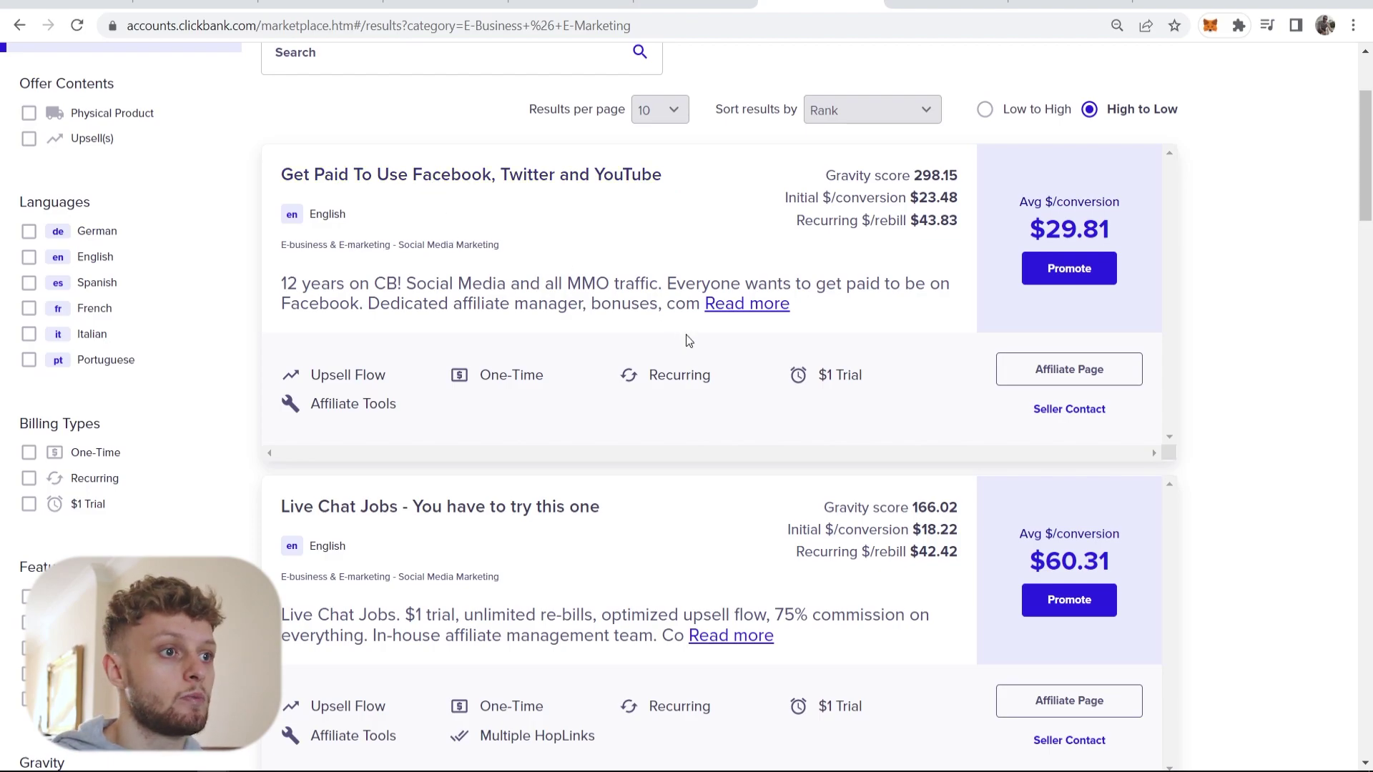
pyautogui.moveTo(865, 374); pyautogui.dragTo(813, 375)
pyautogui.click(842, 373)
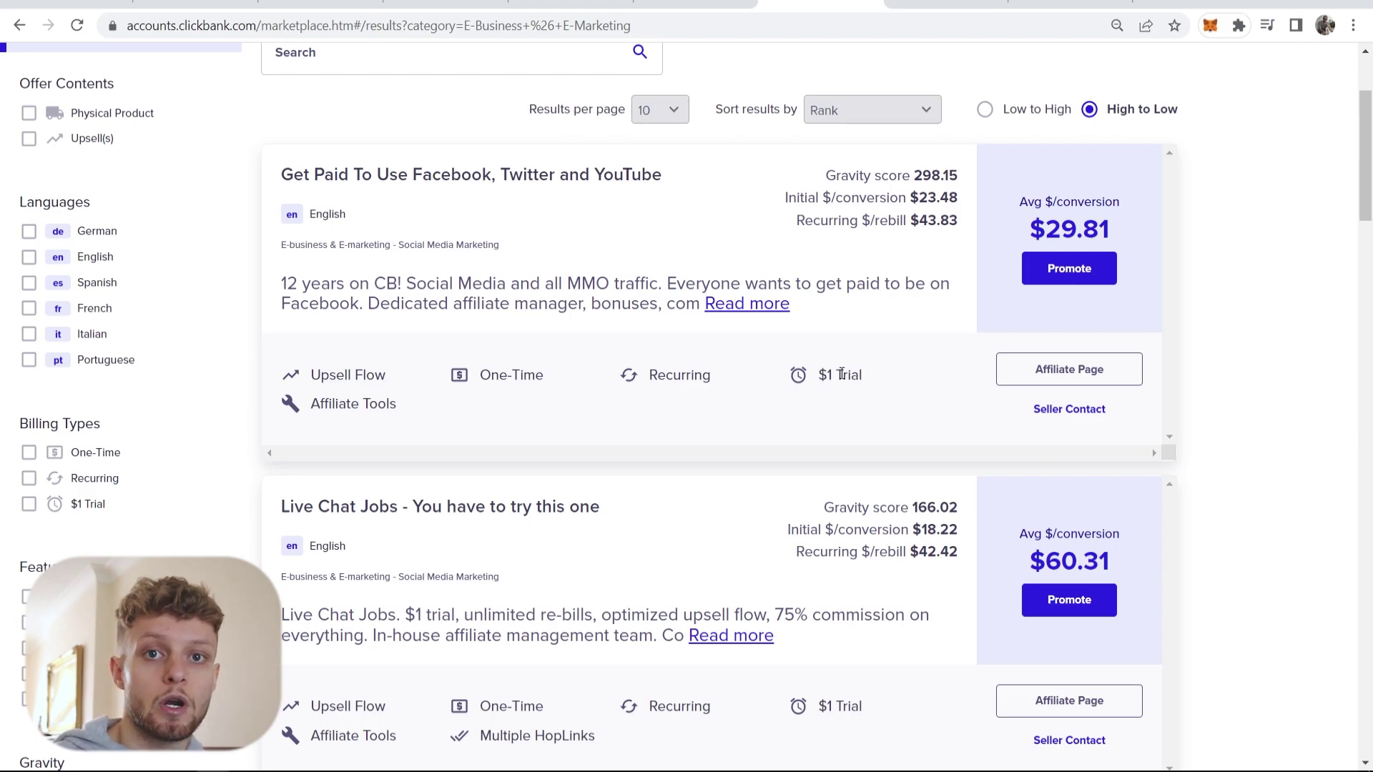